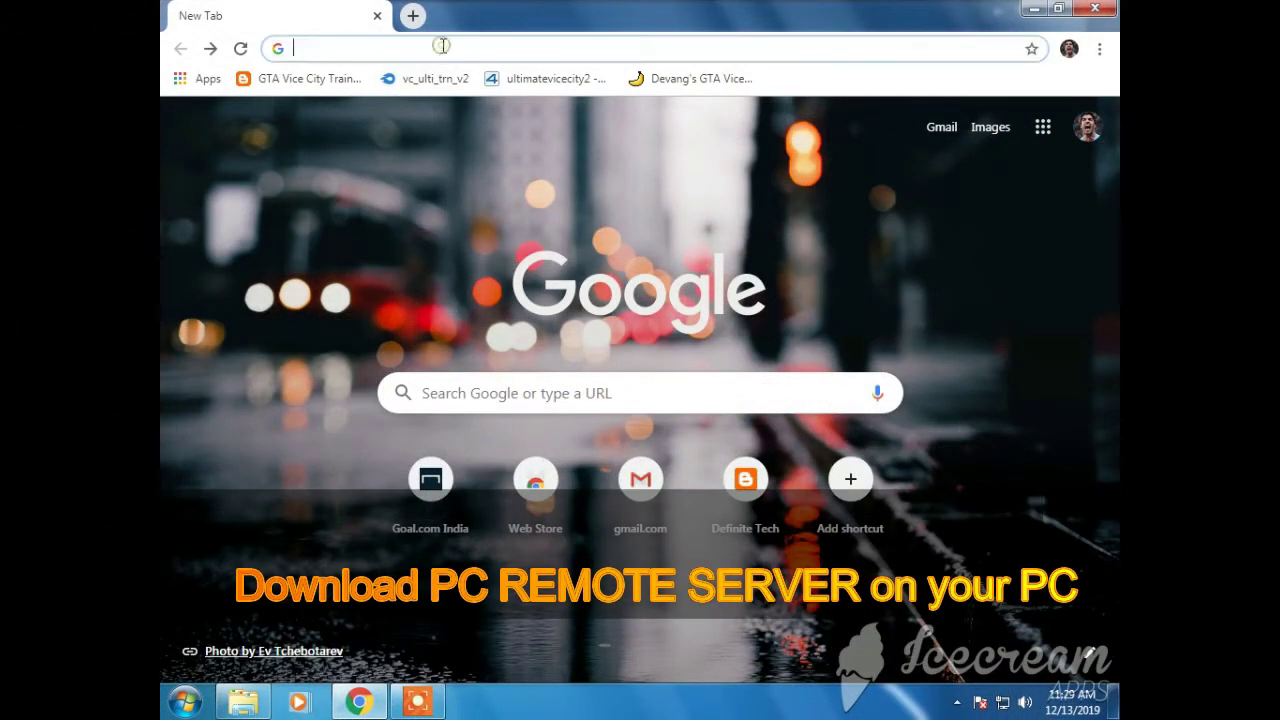
# - Search for pcremoteserver, open the PC Remote Server site, and download the PCRemoteSetup (1).msi installer
pyautogui.write('pc')
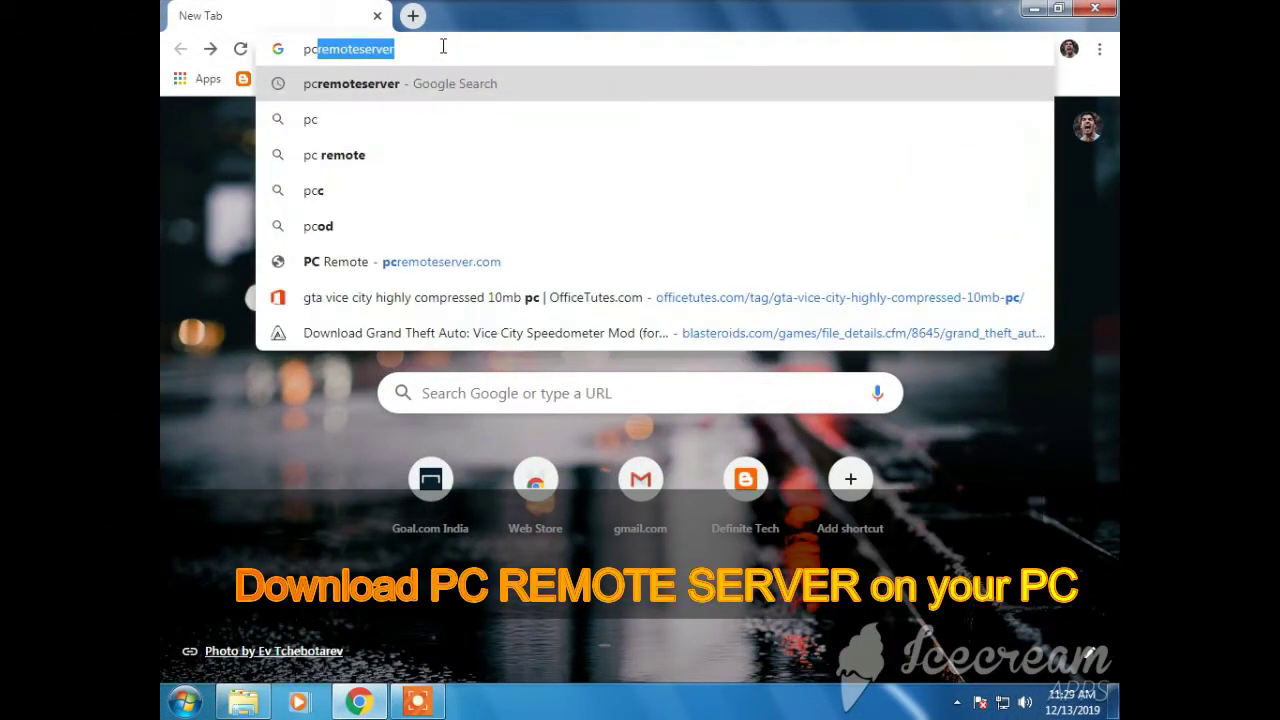
pyautogui.write('remoteserver')
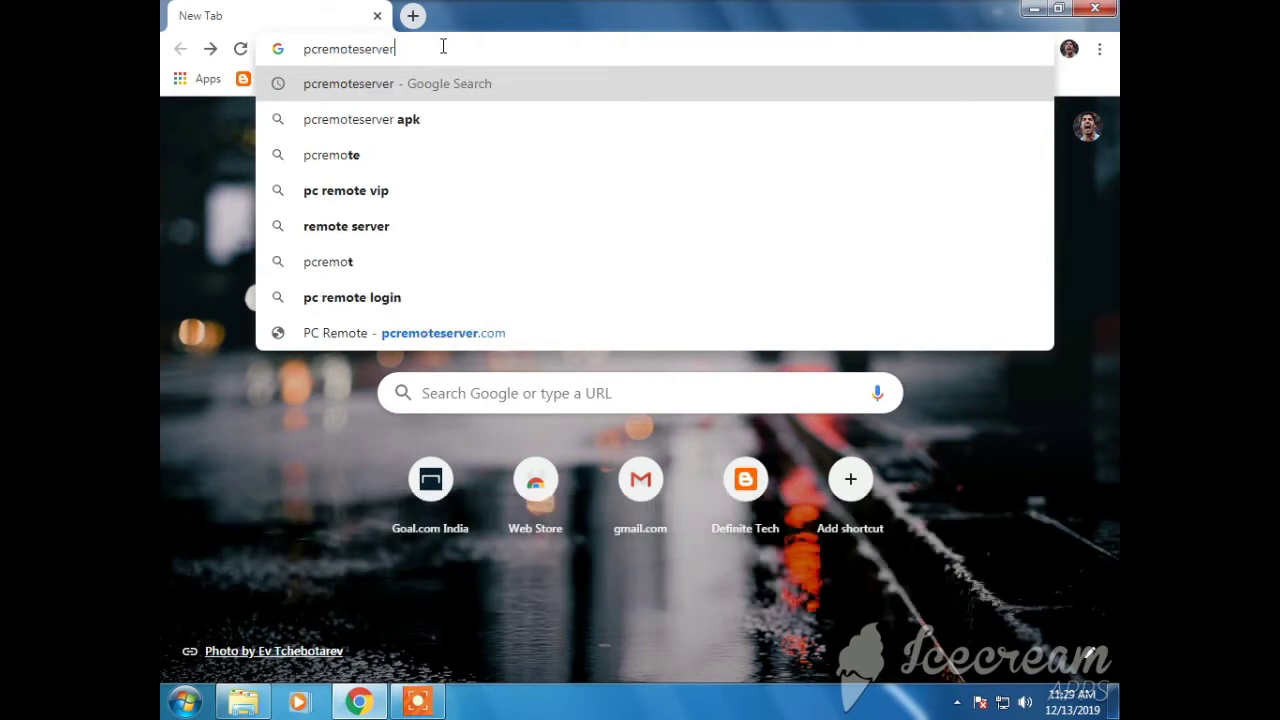
pyautogui.press('Return')
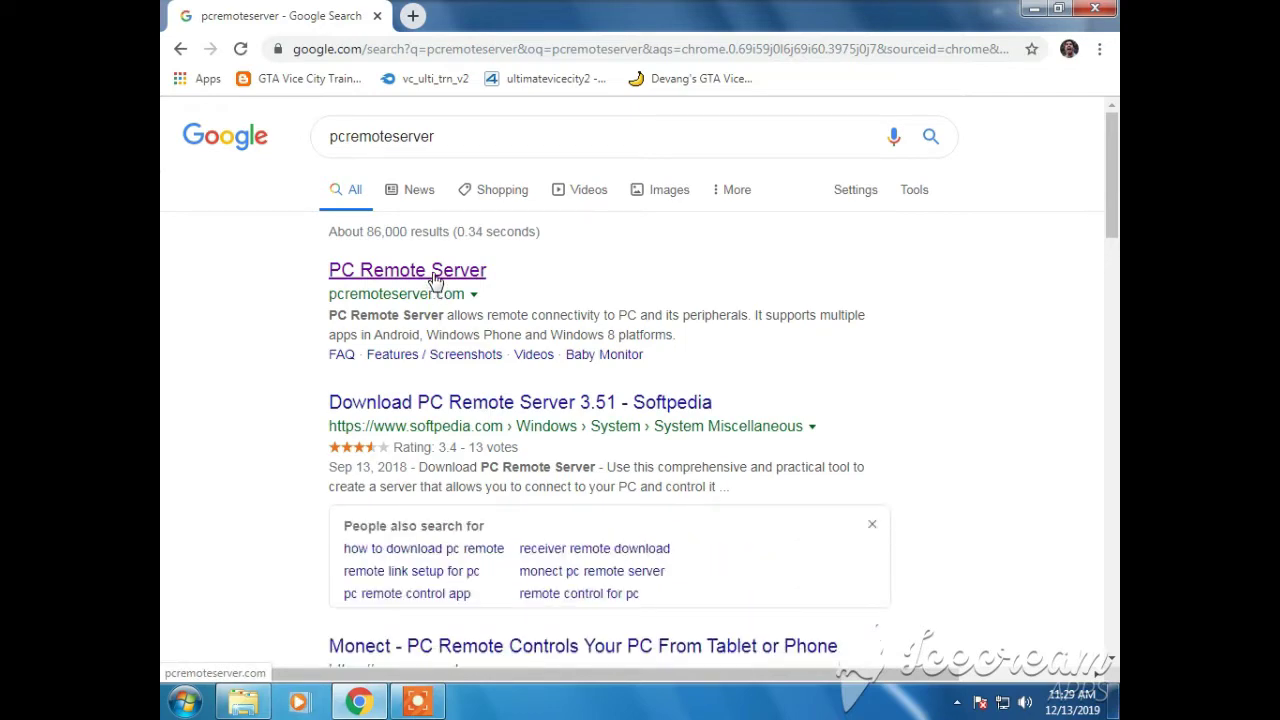
pyautogui.click(435, 280)
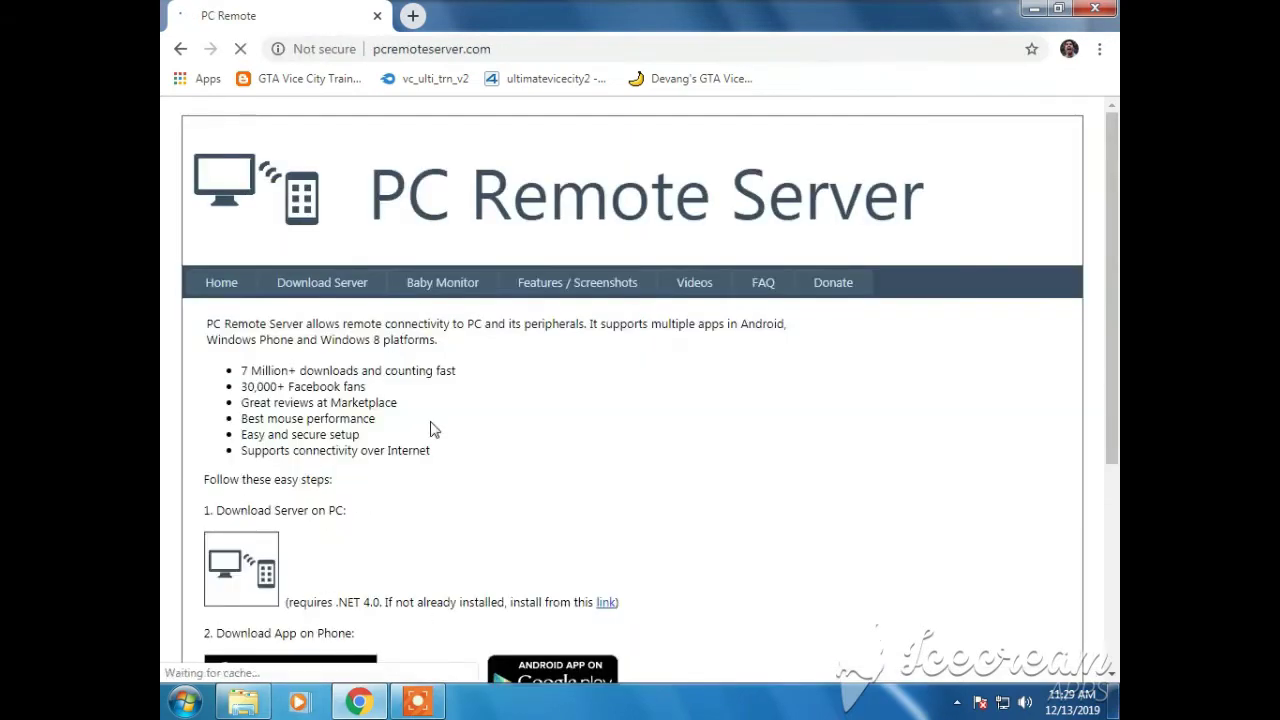
pyautogui.click(330, 288)
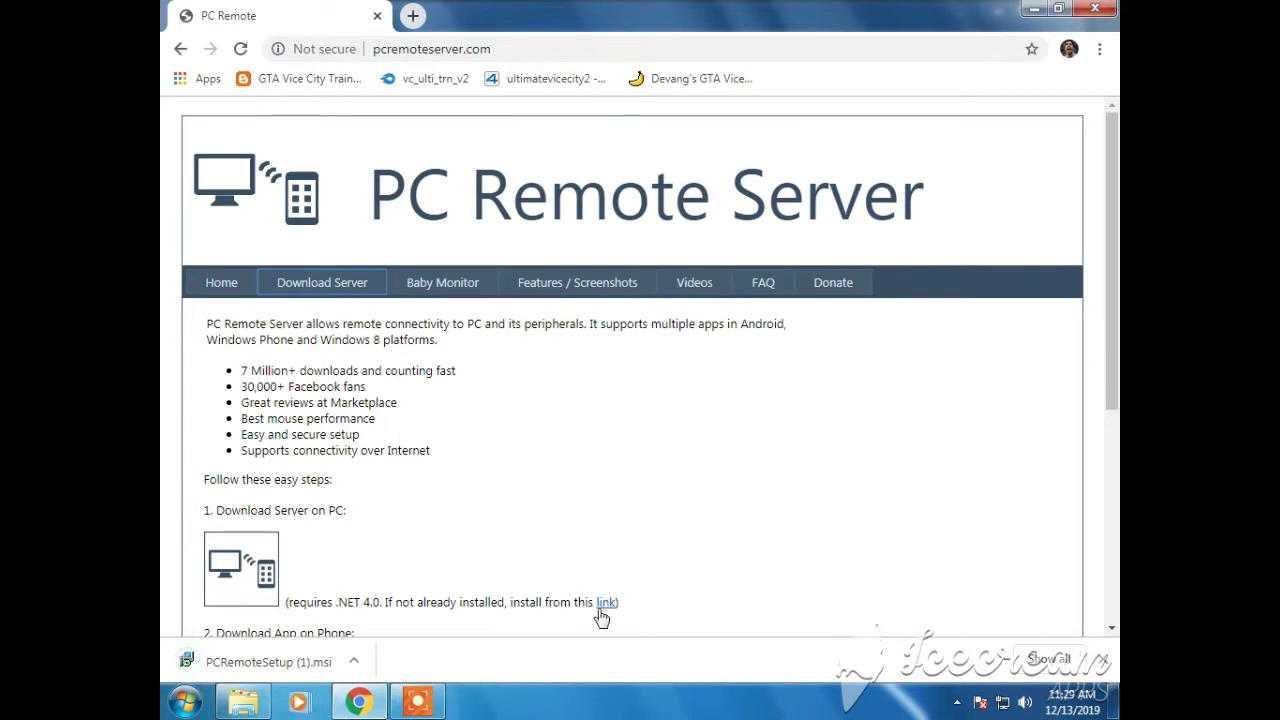
pyautogui.scroll(-2, 650, 515)
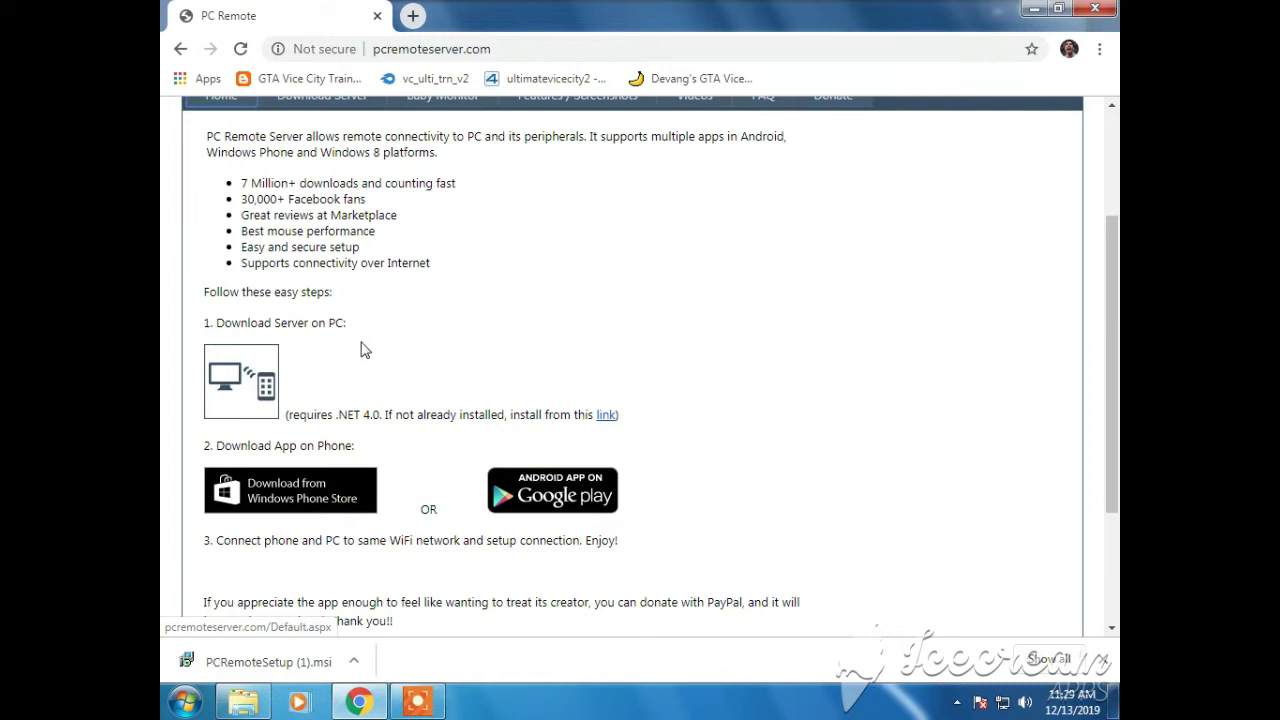
# - Open the Microsoft Download Center page for the required .NET Framework 4 installer
pyautogui.click(606, 420)
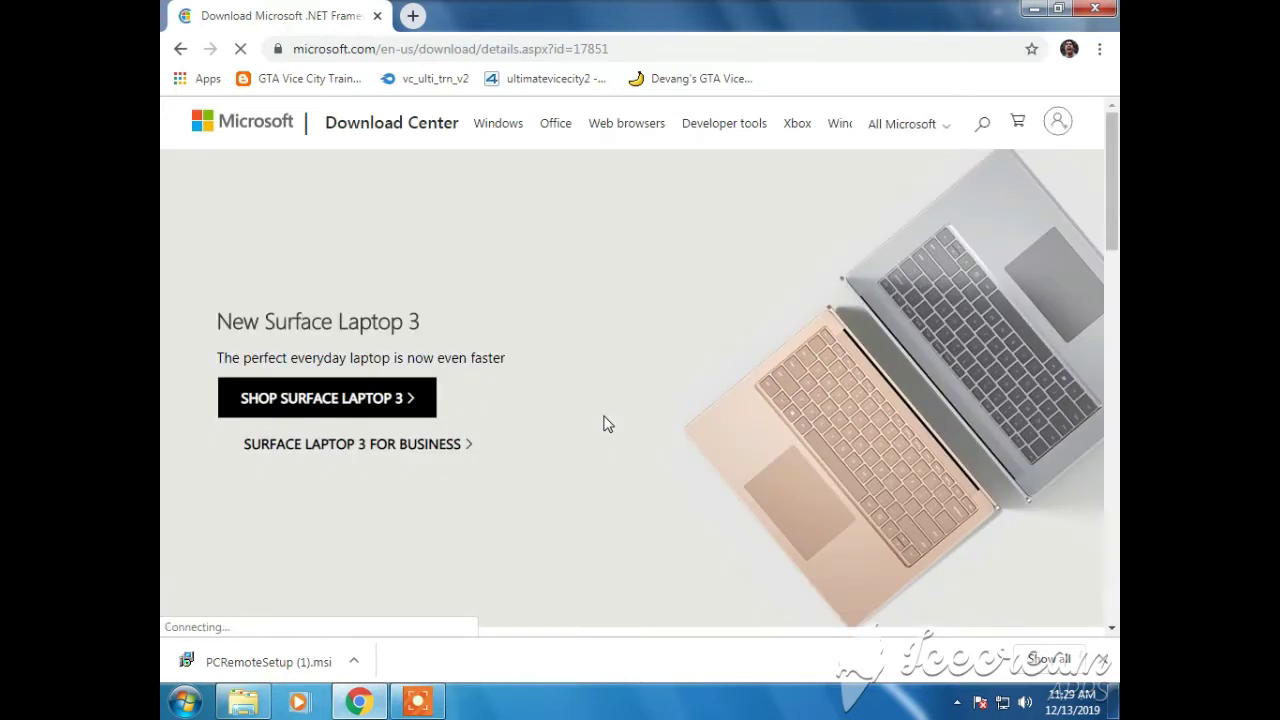
pyautogui.scroll(-1, 541, 415)
pyautogui.scroll(-1, 541, 415)
pyautogui.scroll(-1, 541, 415)
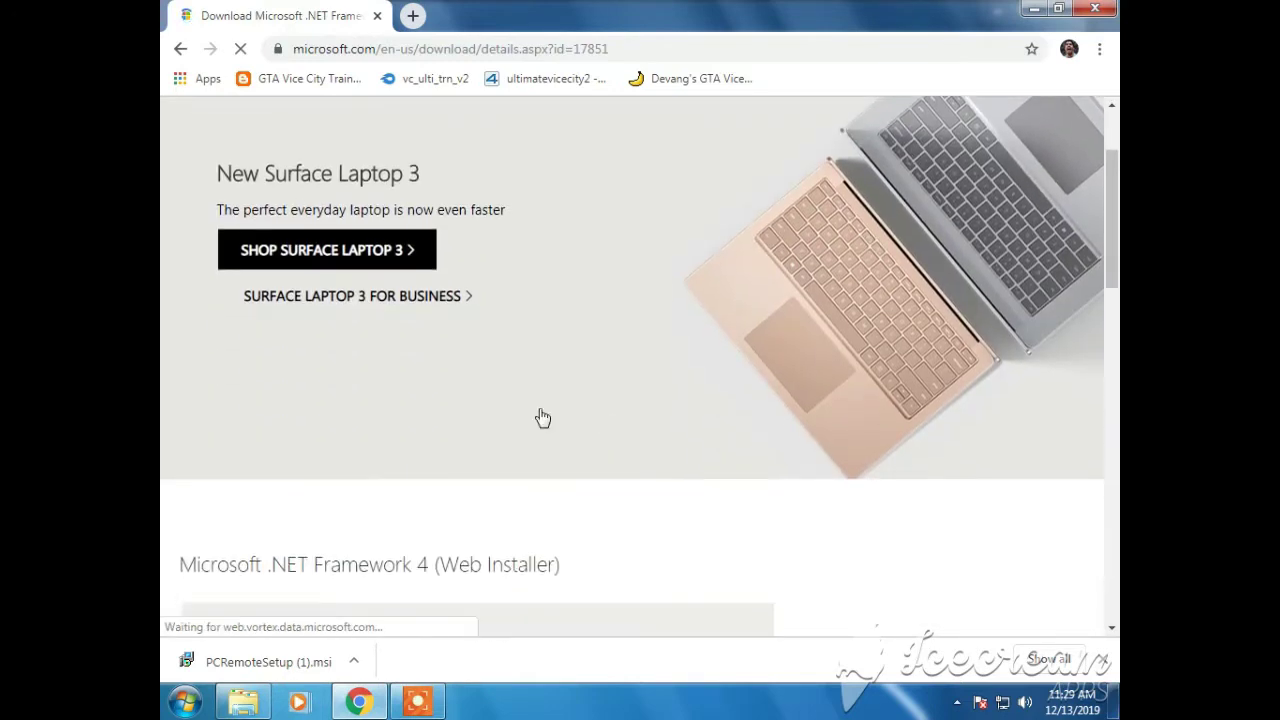
pyautogui.scroll(-1, 541, 415)
pyautogui.scroll(-2, 535, 418)
pyautogui.scroll(-1, 500, 422)
pyautogui.scroll(-1, 380, 370)
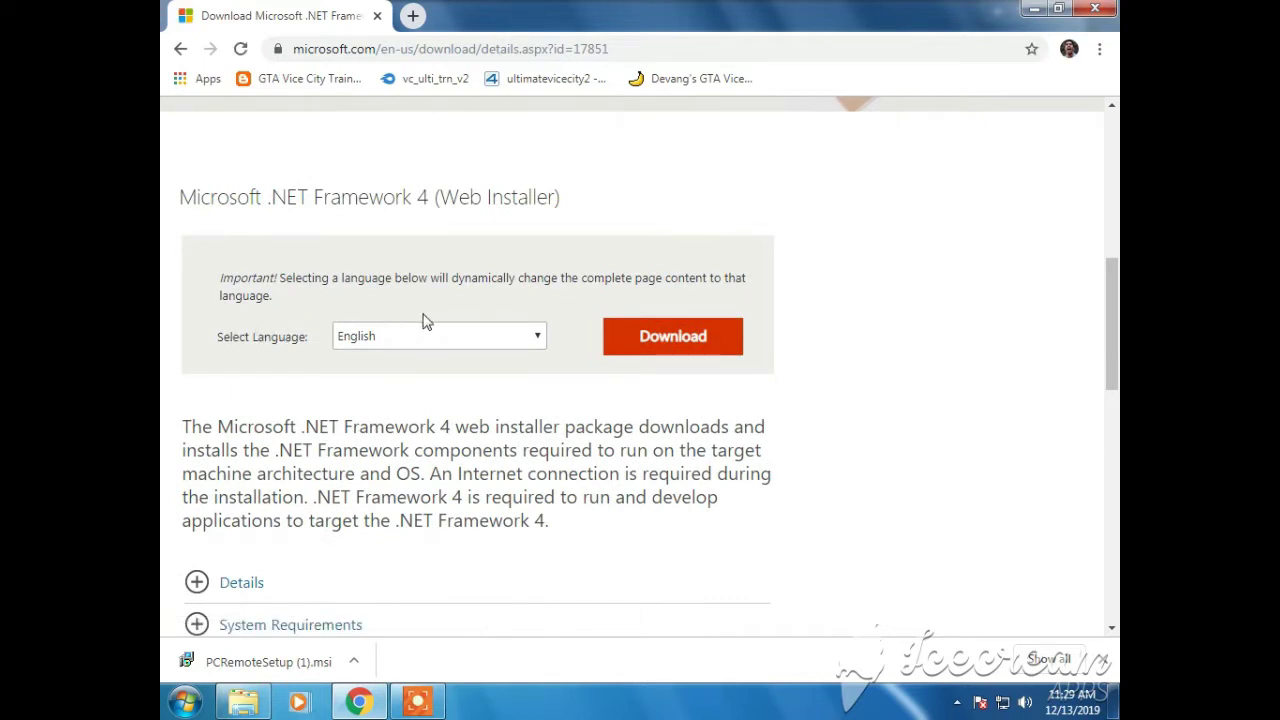
# - Keep English as the language and download the .NET Framework 4 web installer
pyautogui.click(358, 340)
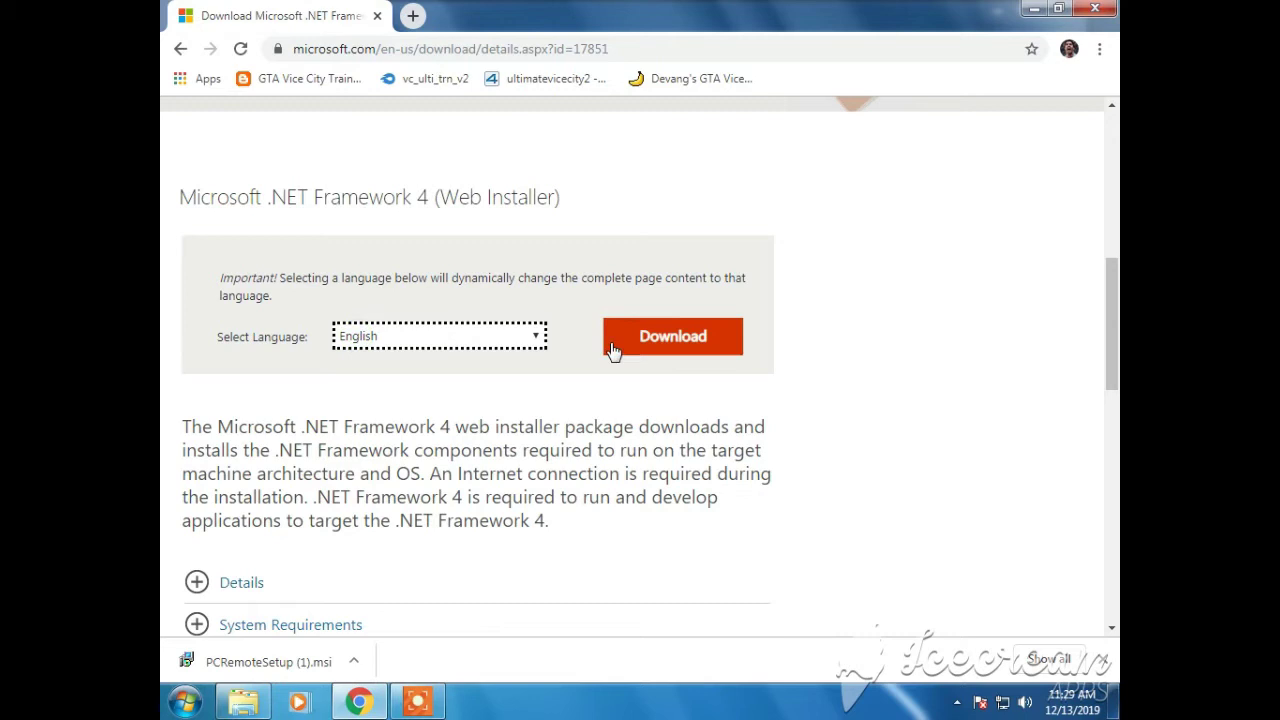
pyautogui.click(645, 336)
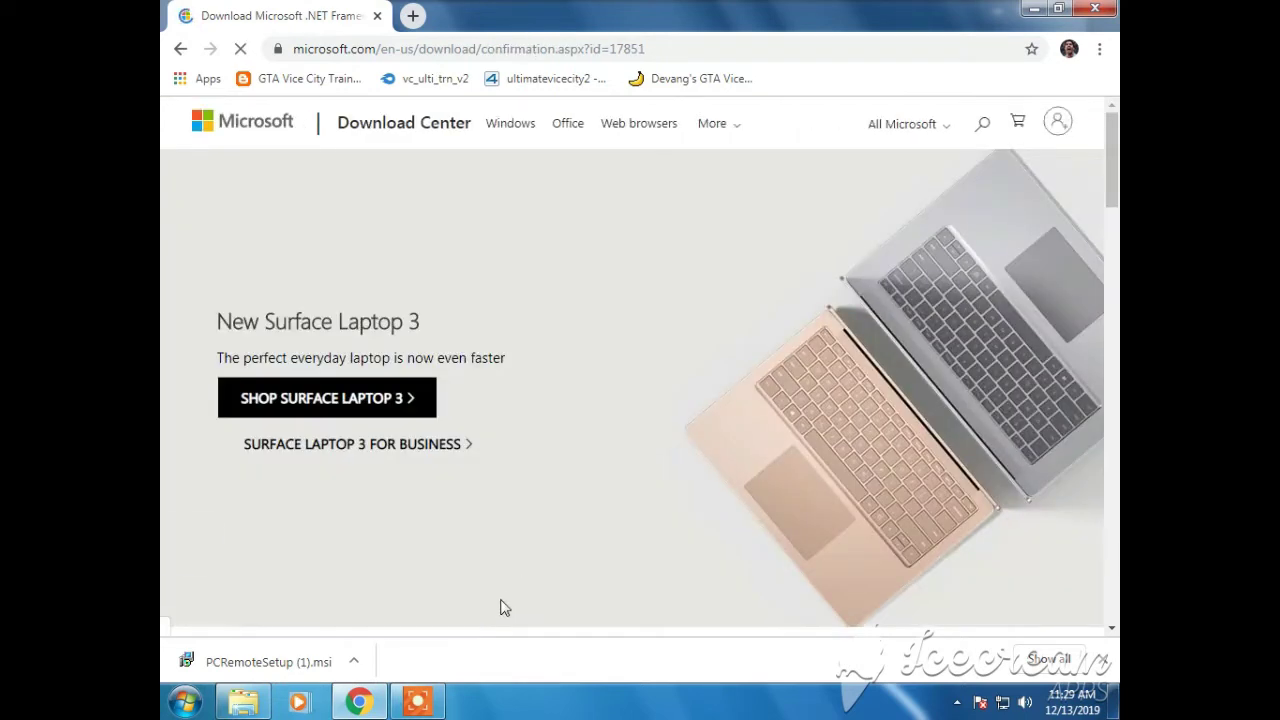
pyautogui.scroll(-5, 522, 520)
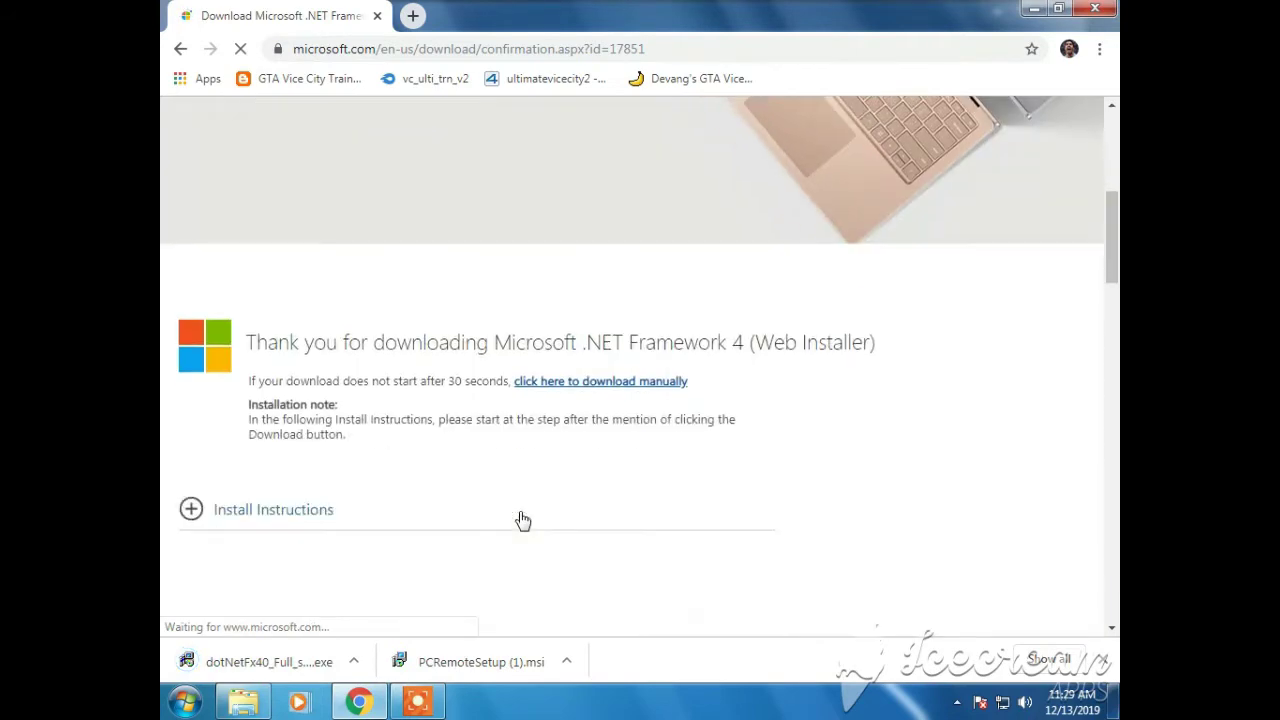
pyautogui.scroll(-5, 523, 520)
pyautogui.scroll(4, 557, 271)
pyautogui.scroll(1, 585, 300)
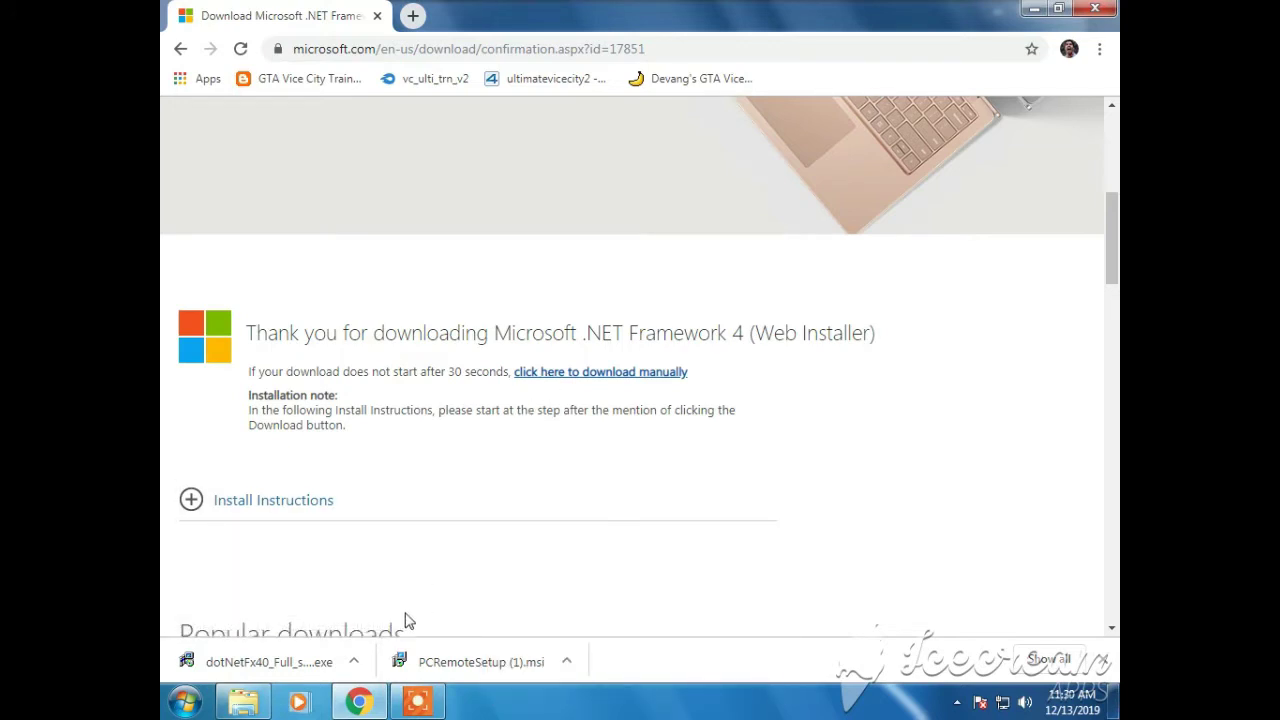
# - Run dotNetFx40_Full_setup from its folder and cancel the repair-or-remove maintenance setup
pyautogui.rightClick(302, 661)
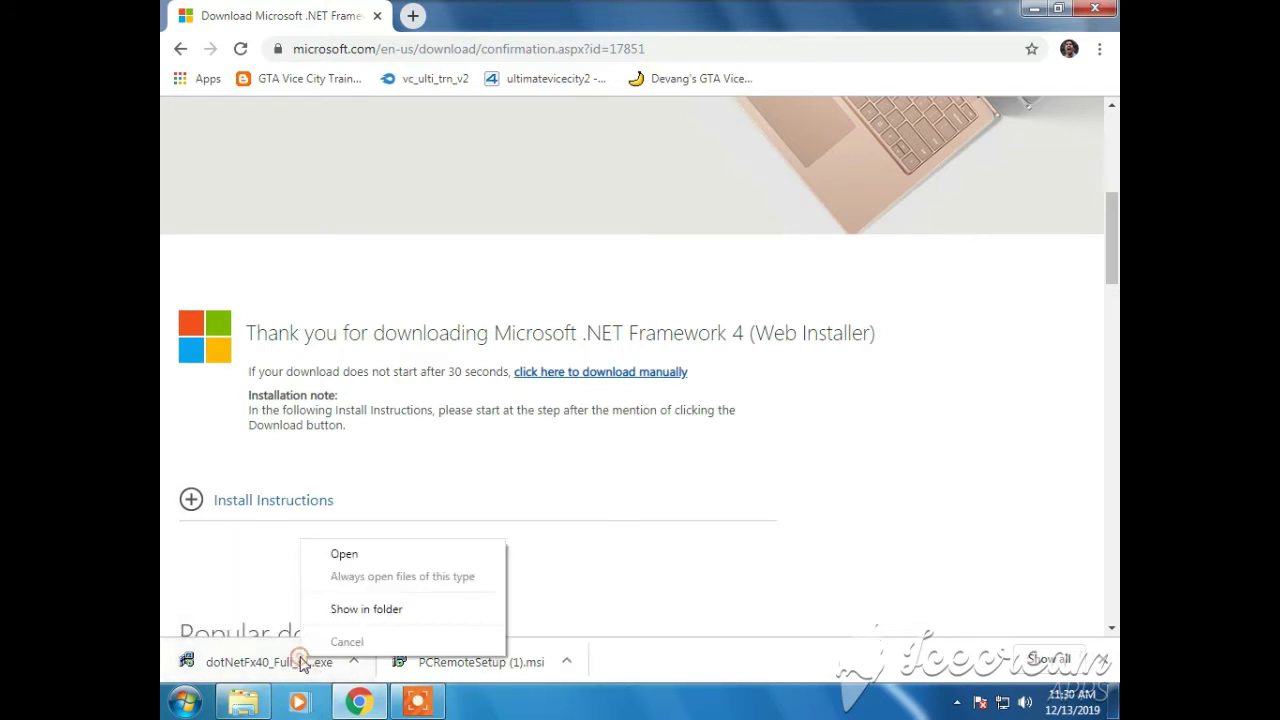
pyautogui.click(356, 608)
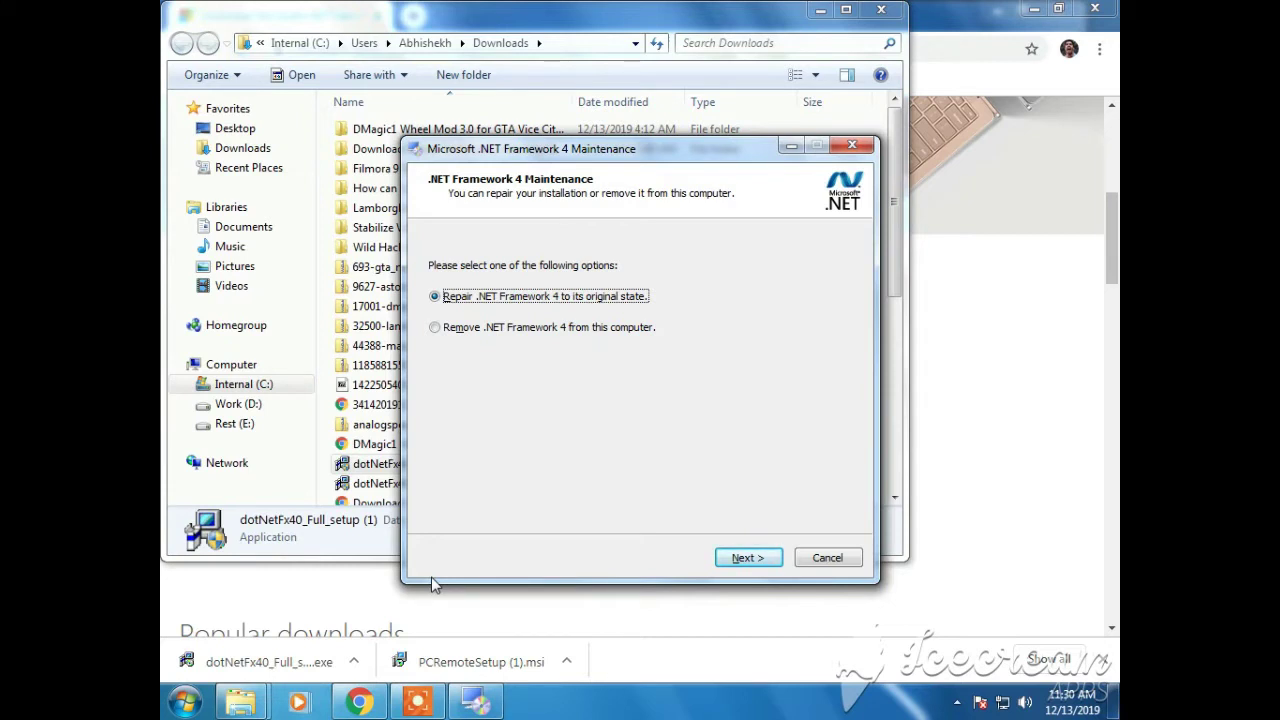
pyautogui.press('Tab')
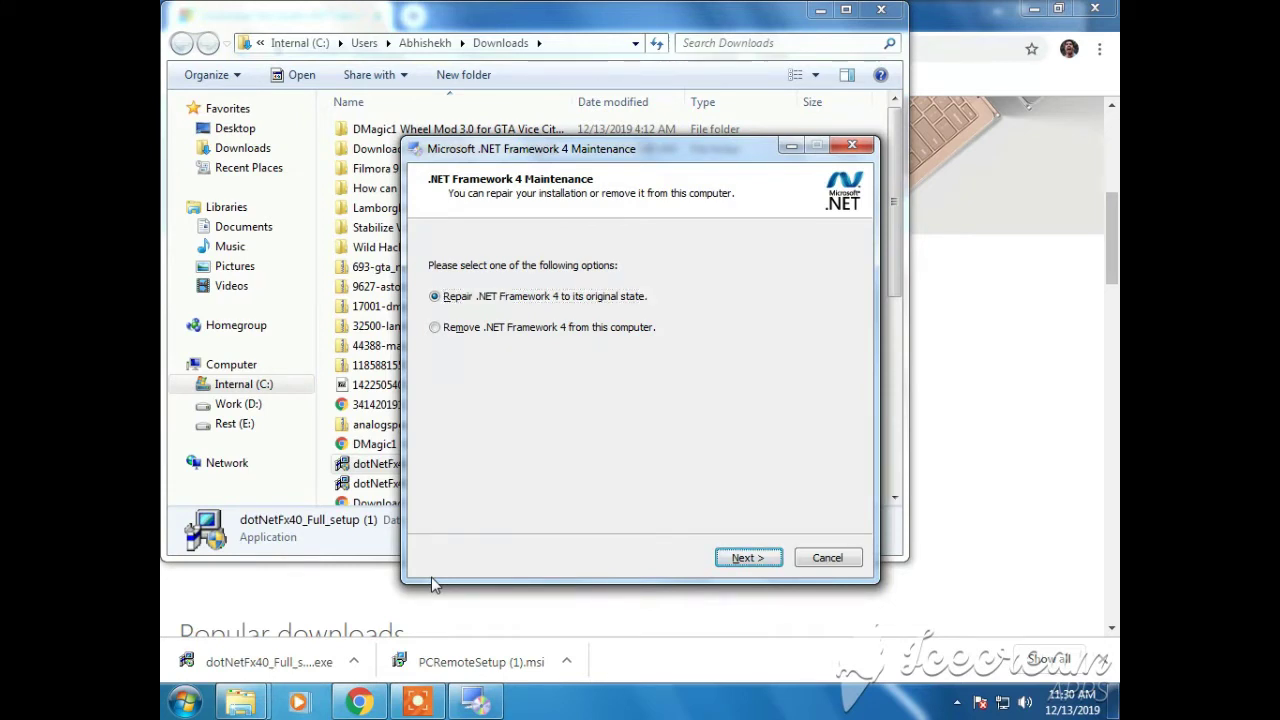
pyautogui.press('Tab')
pyautogui.press('Return')
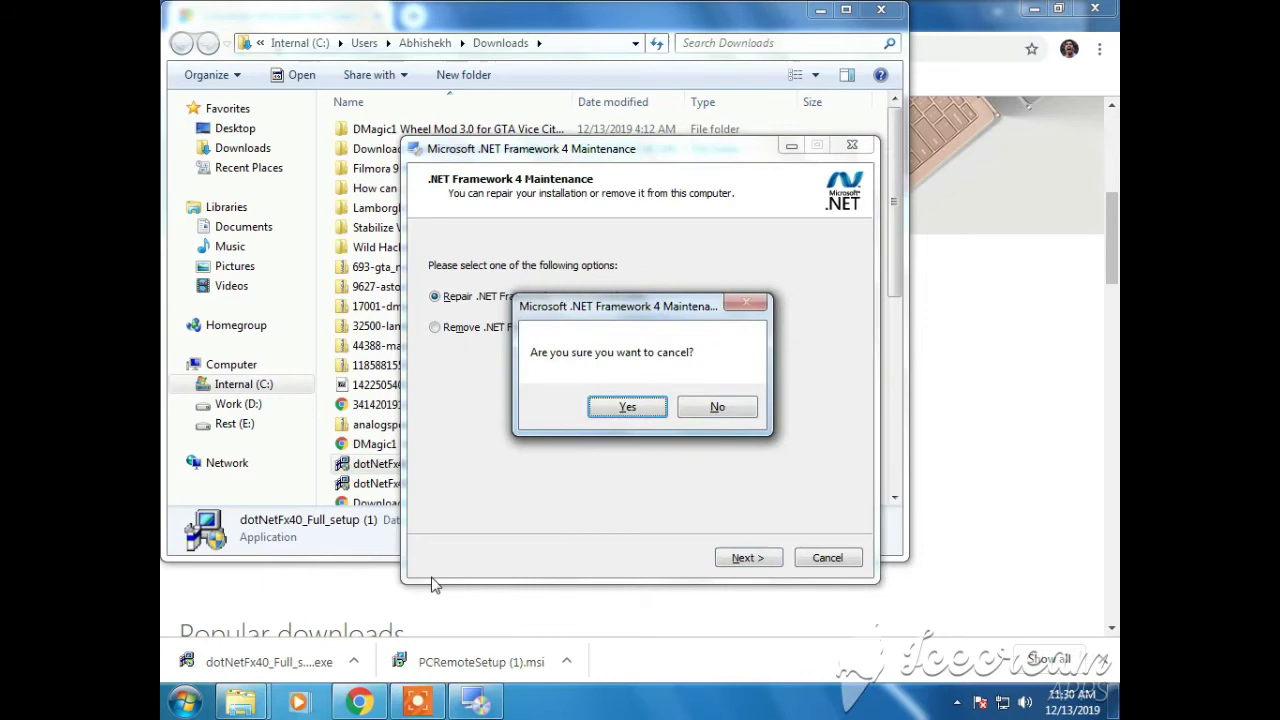
pyautogui.press('Return')
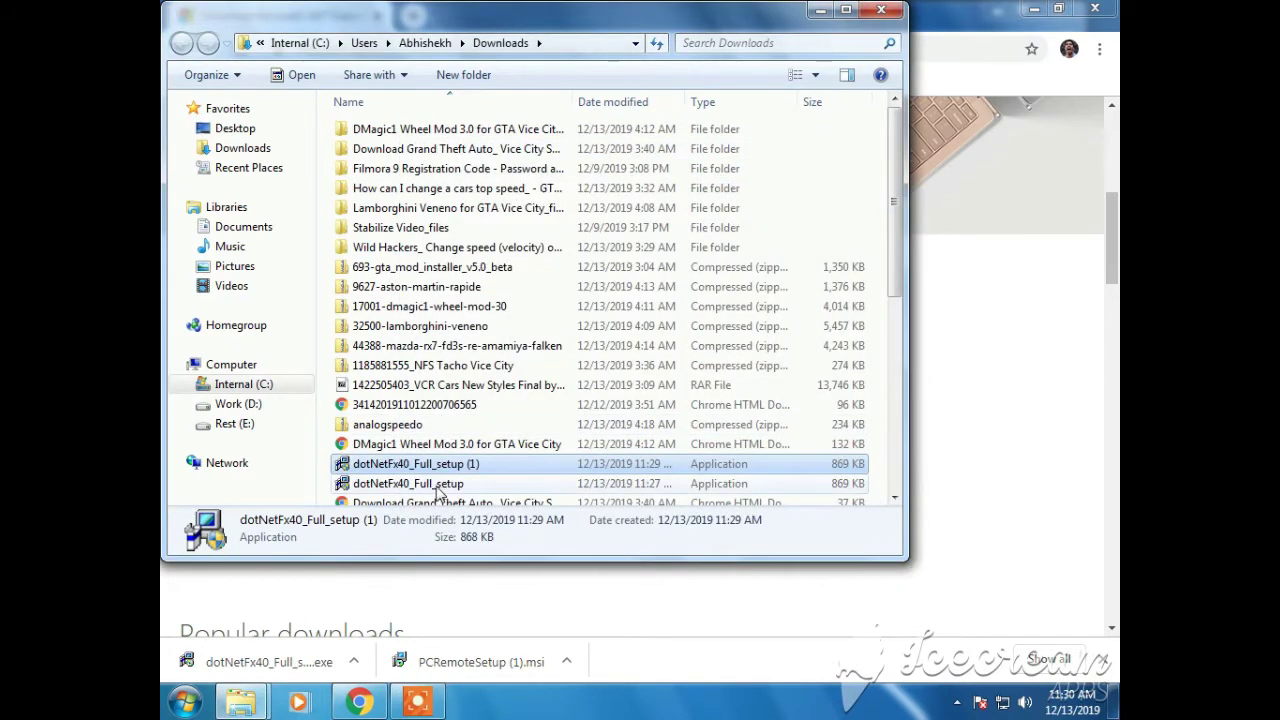
# - Minimize the browser and other windows to reveal the desktop with the PC Remote Server shortcut
pyautogui.click(447, 486)
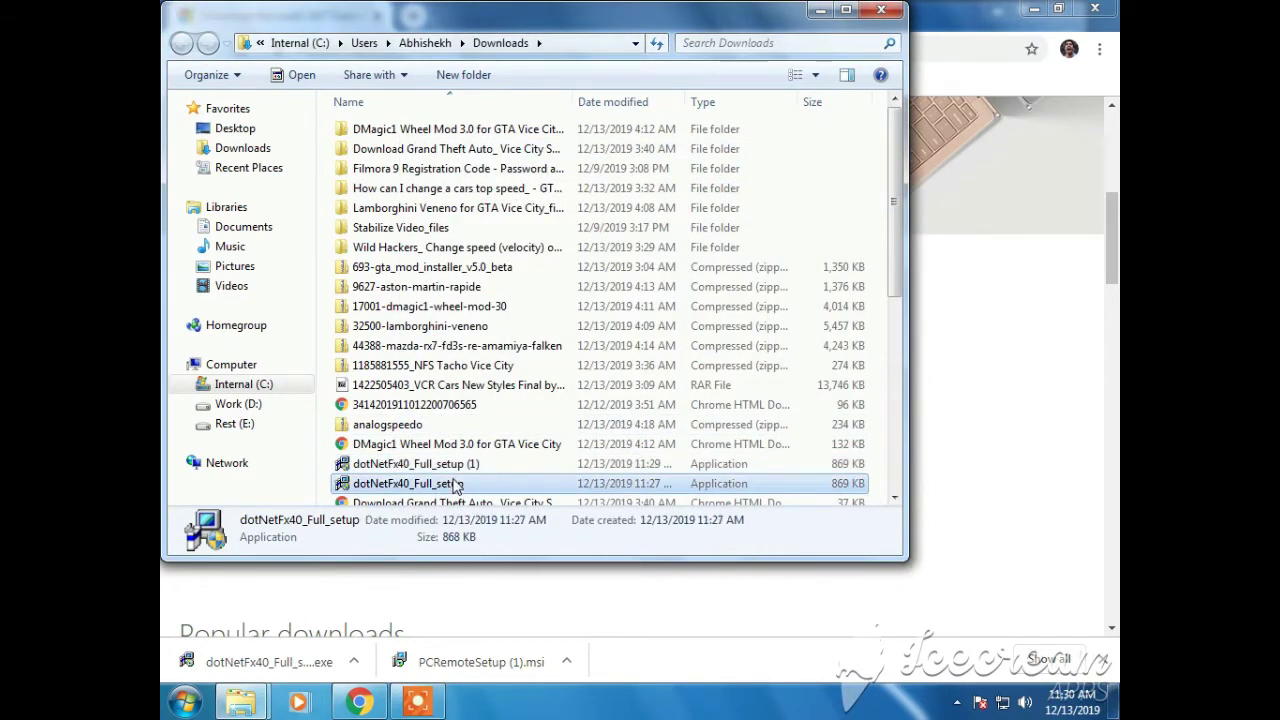
pyautogui.click(481, 590)
pyautogui.click(358, 701)
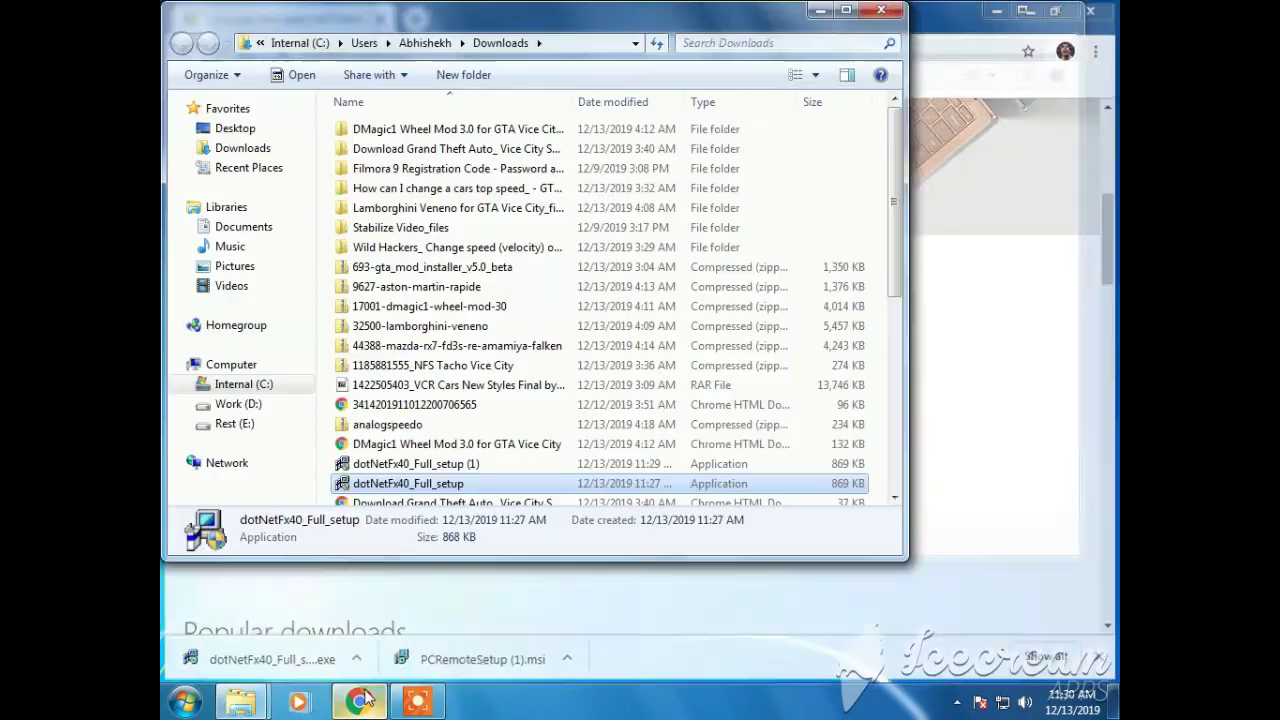
pyautogui.click(362, 698)
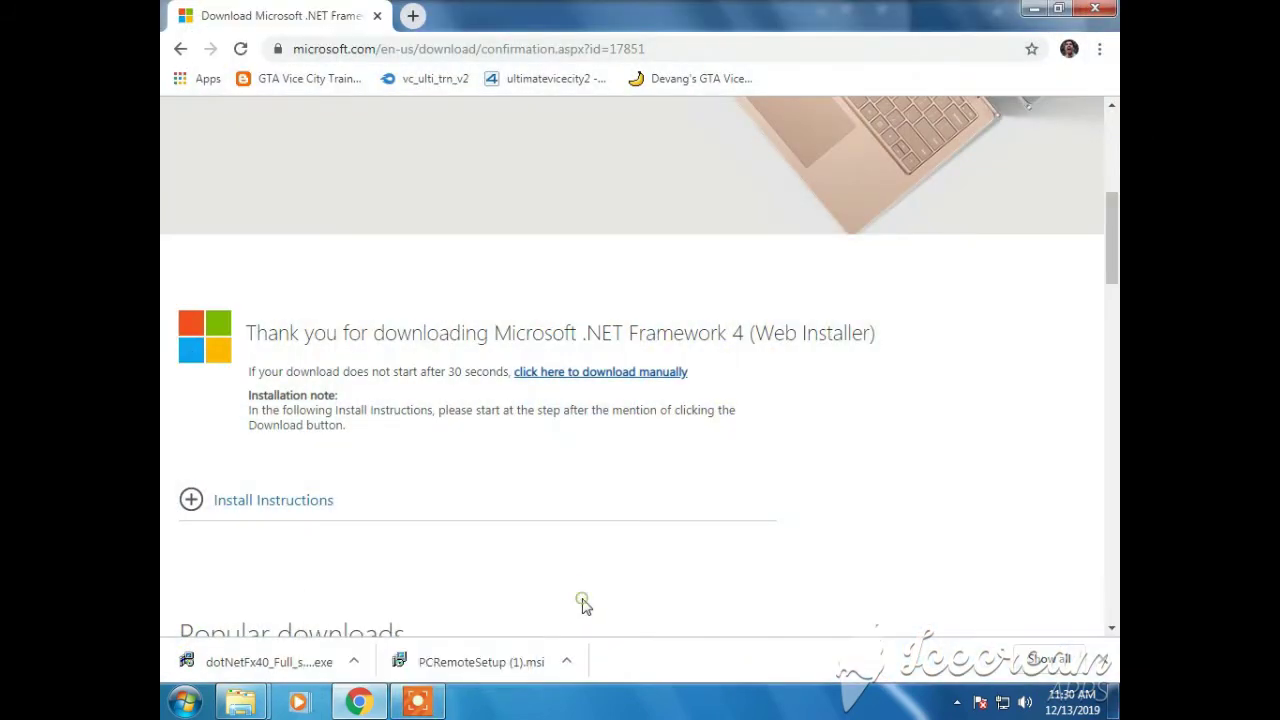
pyautogui.press('super+d')
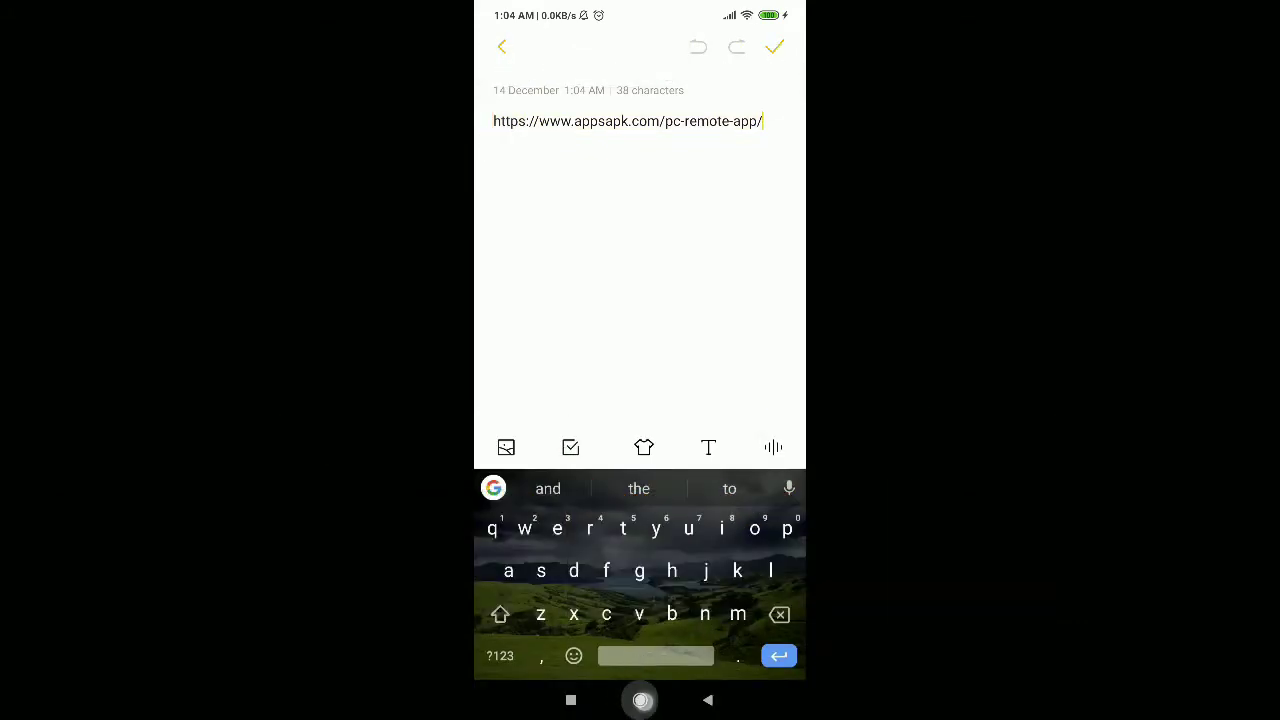
# - Load the pasted appsapk.com link for PC Remote (Beta) in the phone's Chrome
pyautogui.click(522, 174)
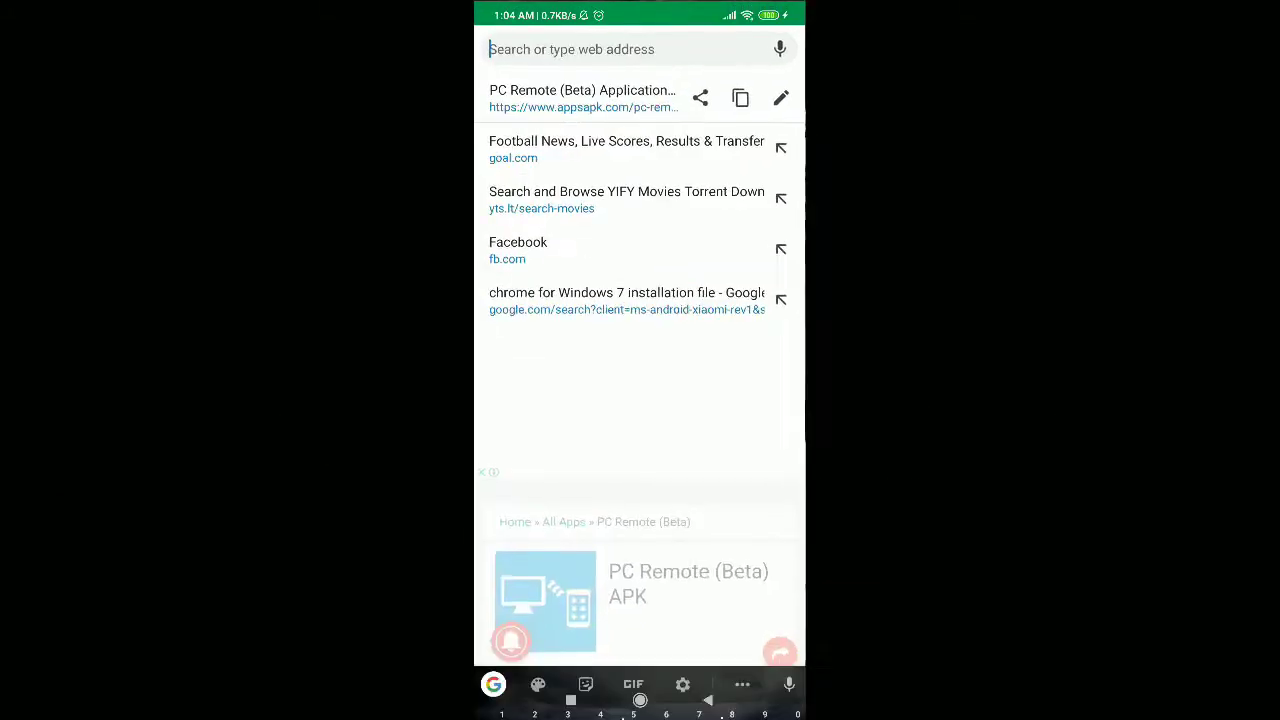
pyautogui.click(572, 48)
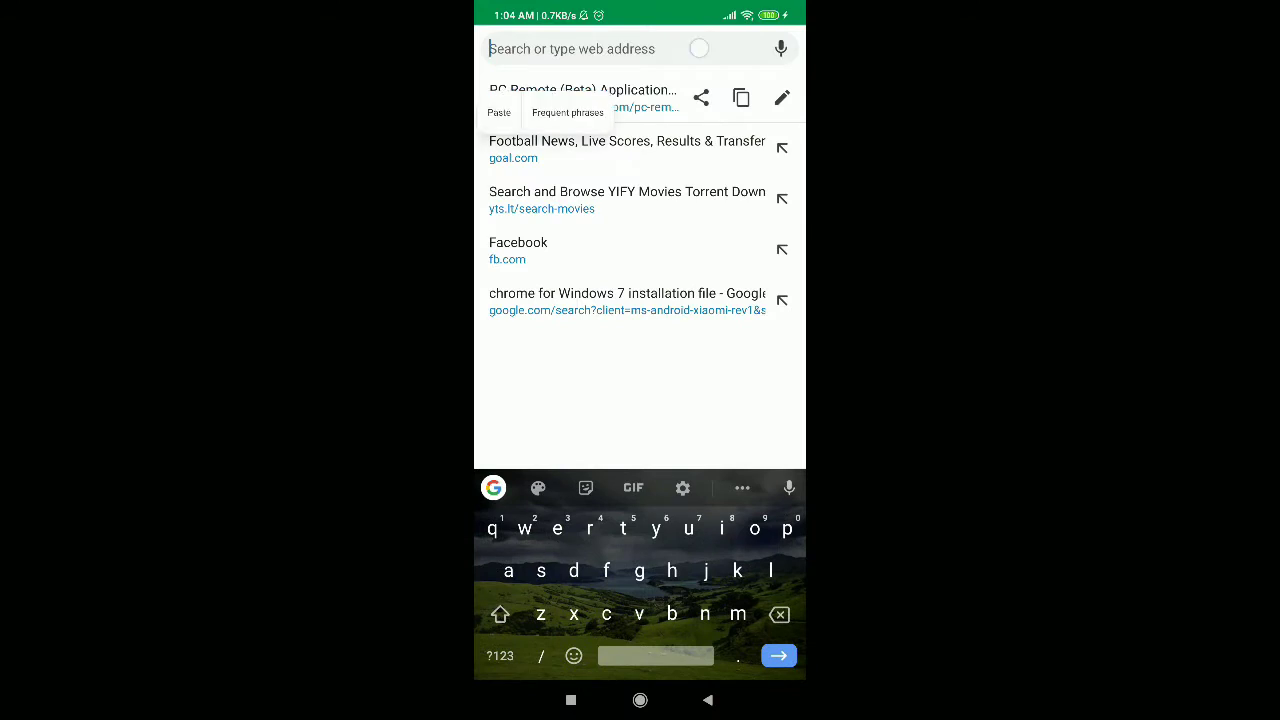
pyautogui.click(498, 112)
pyautogui.press('Return')
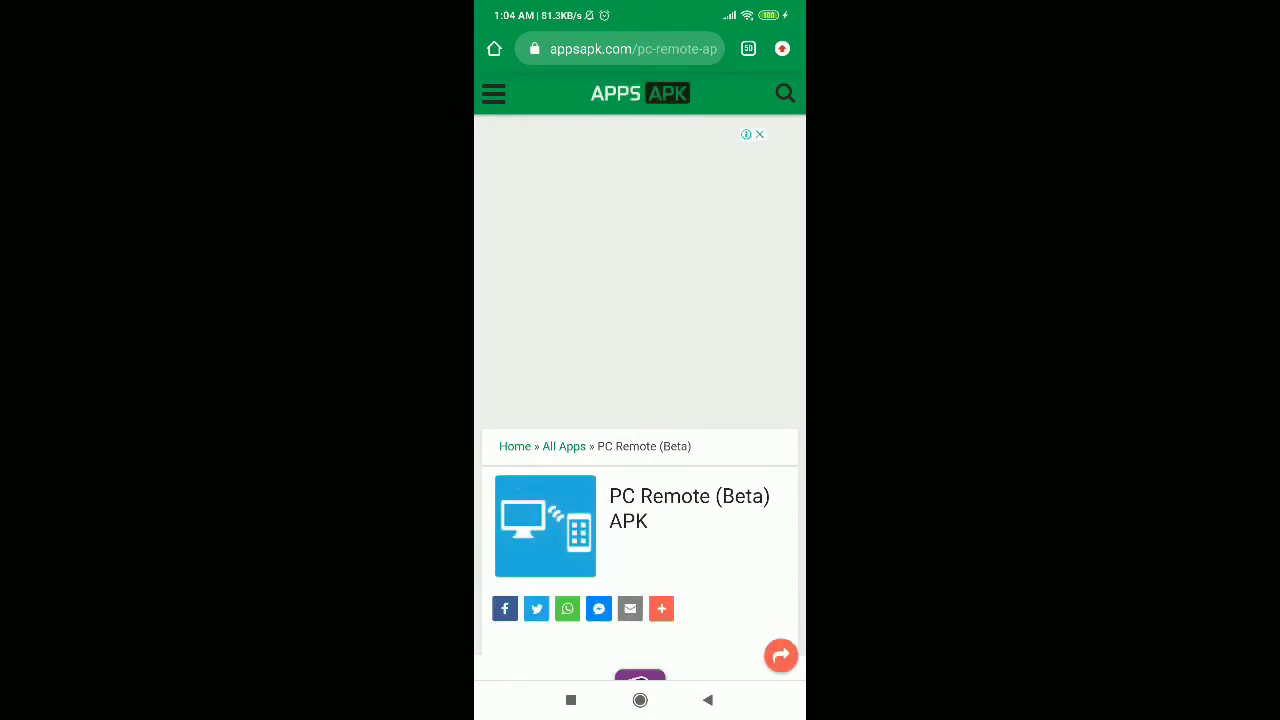
# - Download the PC Remote (Beta) APK and pull down the notification shade
pyautogui.scroll(-5, 666, 552)
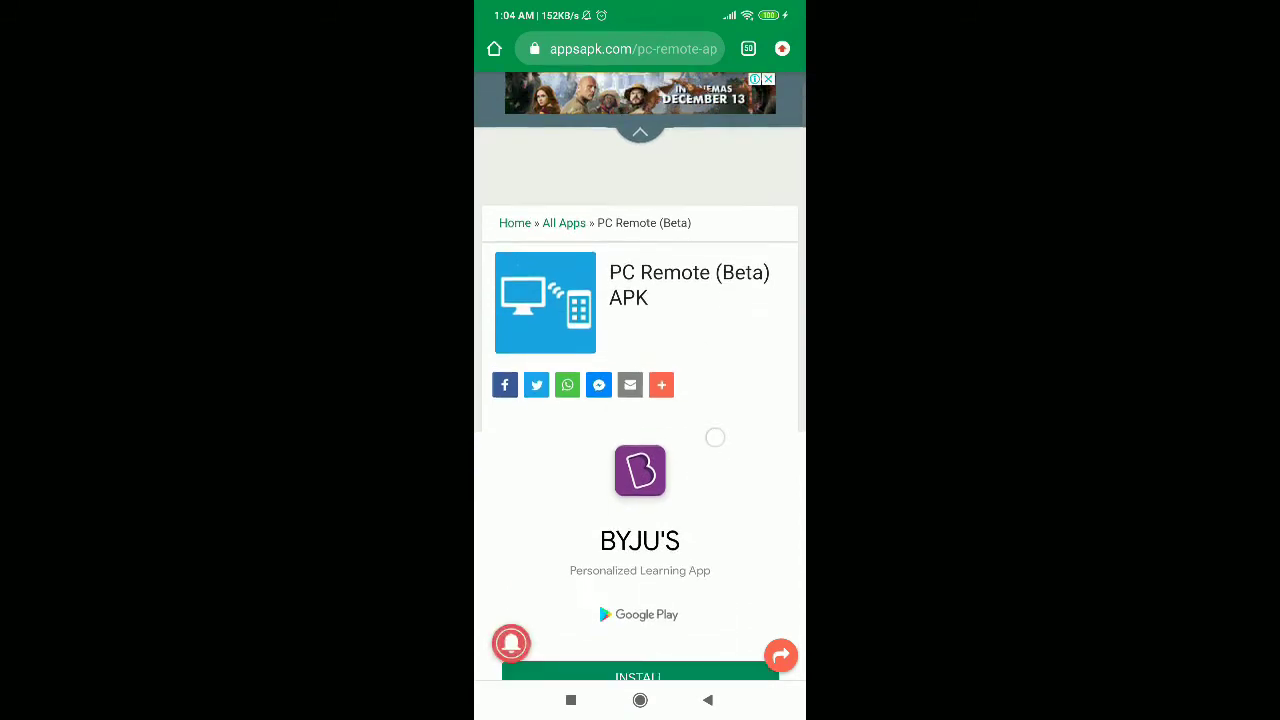
pyautogui.scroll(-3, 683, 540)
pyautogui.scroll(-5, 737, 400)
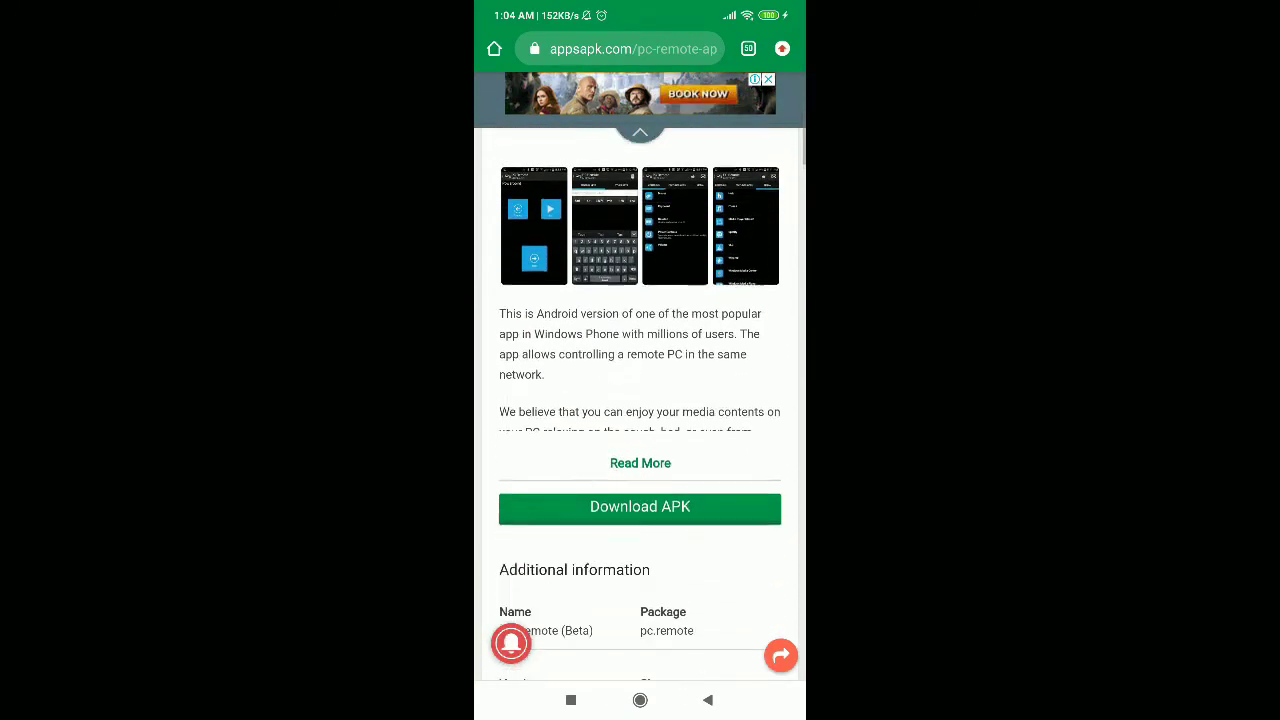
pyautogui.scroll(-2, 737, 385)
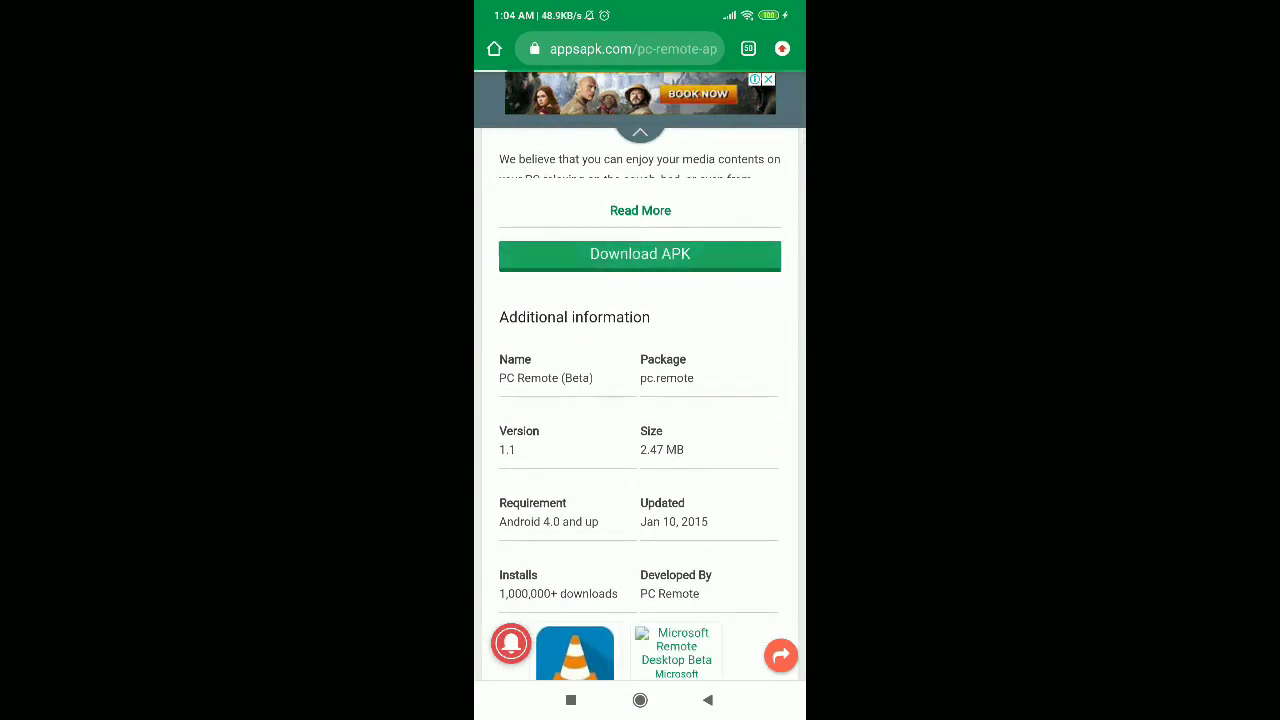
pyautogui.click(640, 254)
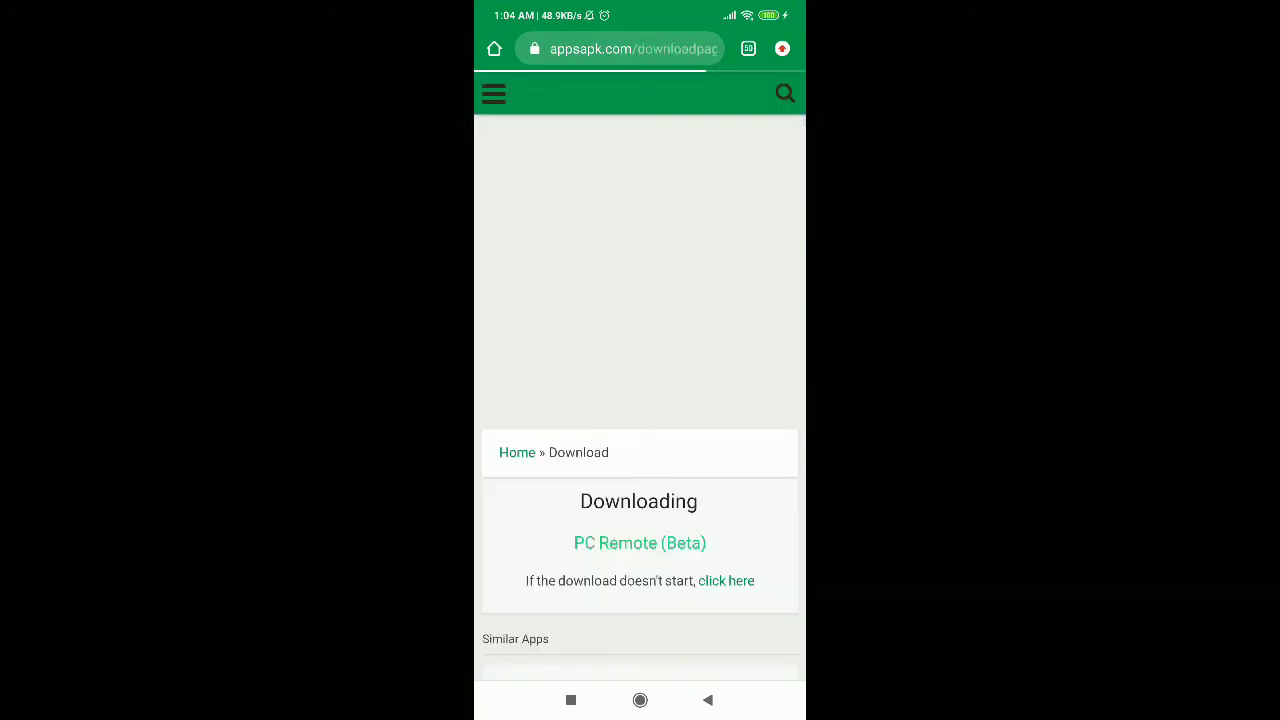
pyautogui.scroll(-3, 727, 525)
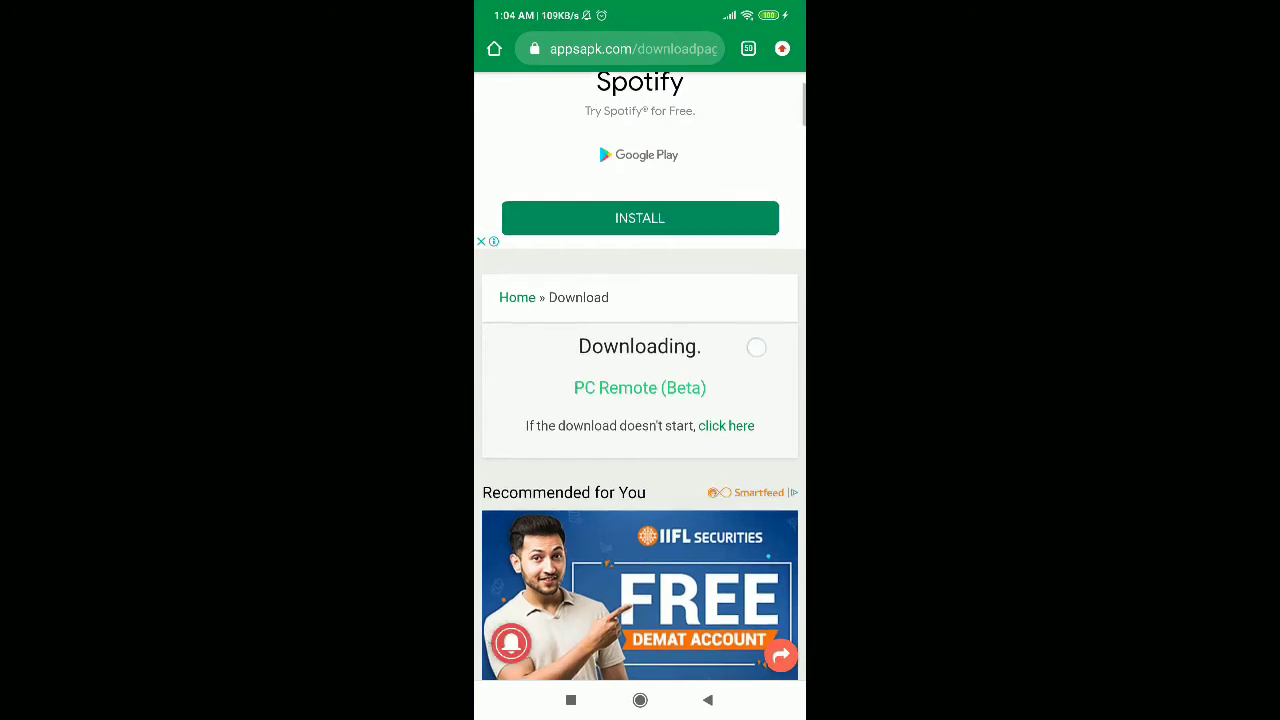
pyautogui.scroll(-1, 640, 400)
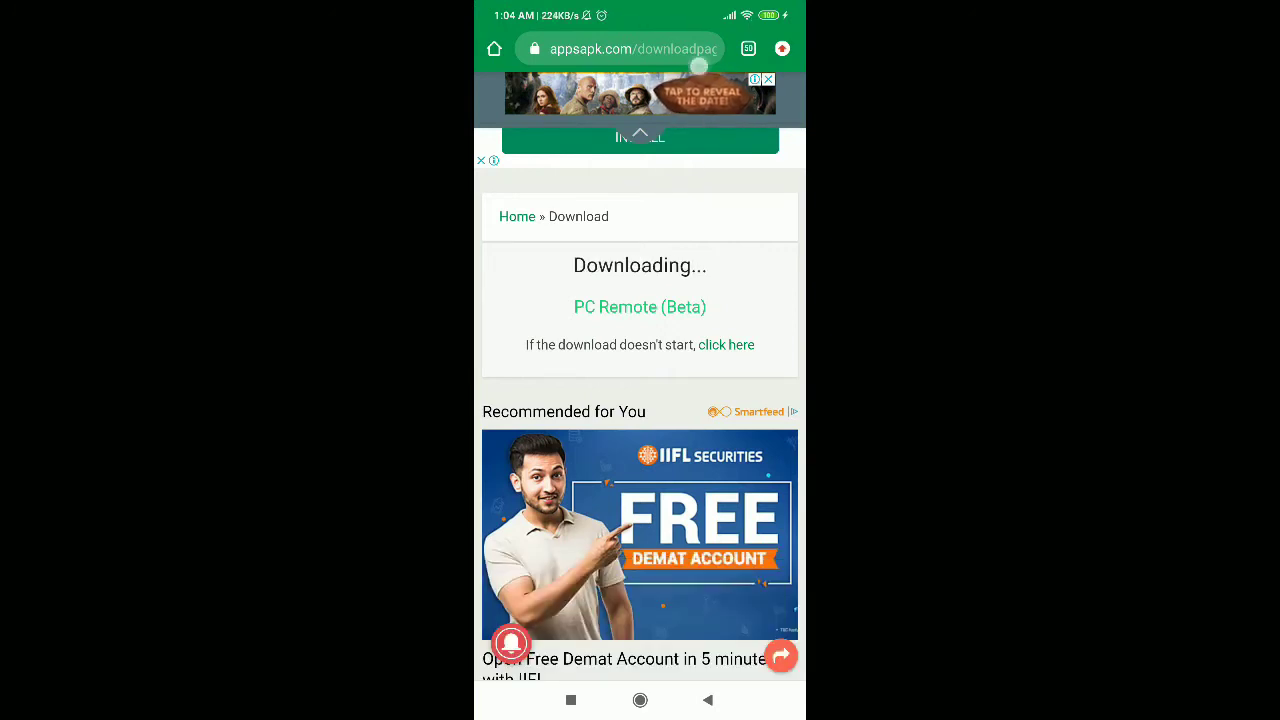
pyautogui.moveTo(640, 10); pyautogui.dragTo(640, 450)
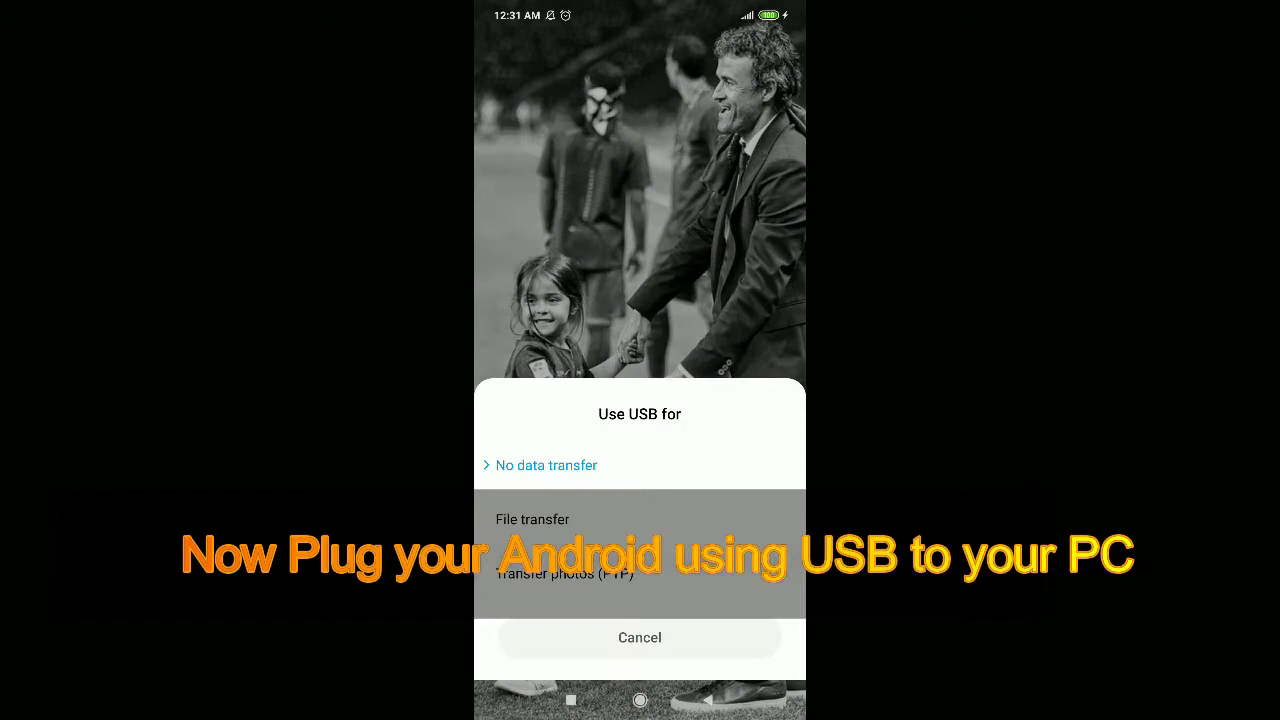
# - Dismiss the 'Use USB for' prompt and enable USB tethering under Settings > Connection & sharing
pyautogui.click(676, 636)
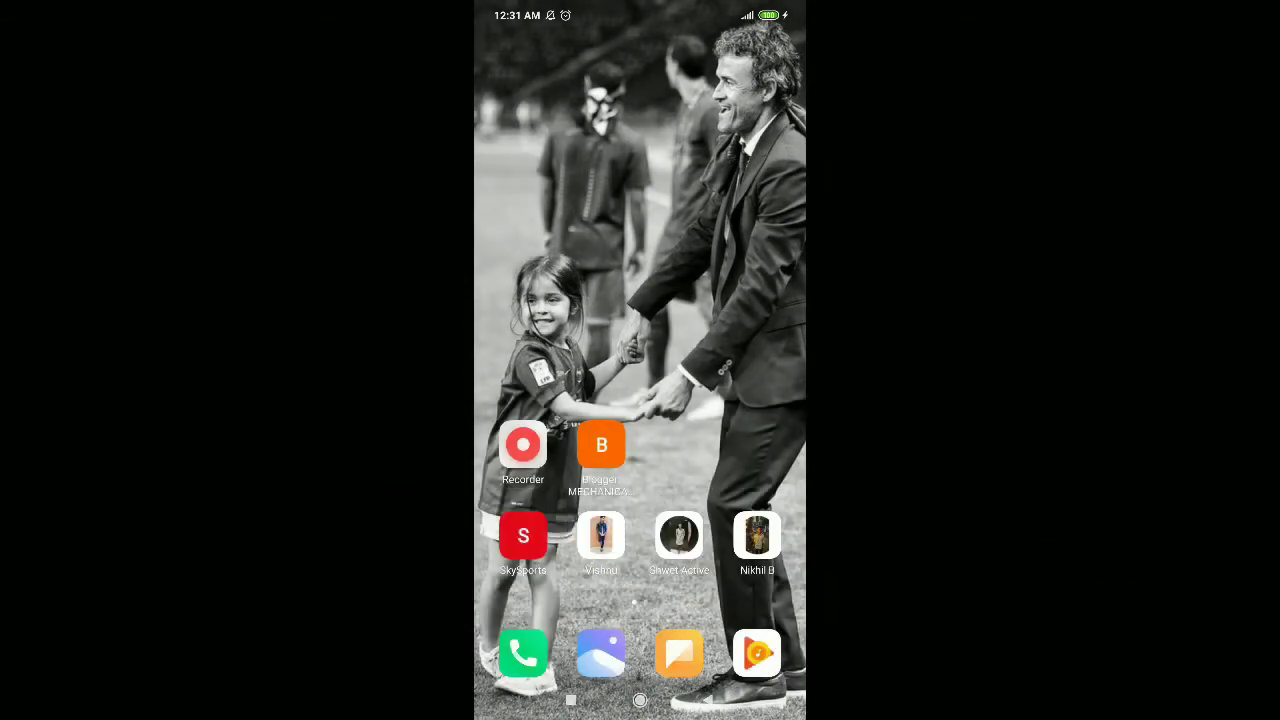
pyautogui.moveTo(640, 10); pyautogui.dragTo(640, 400)
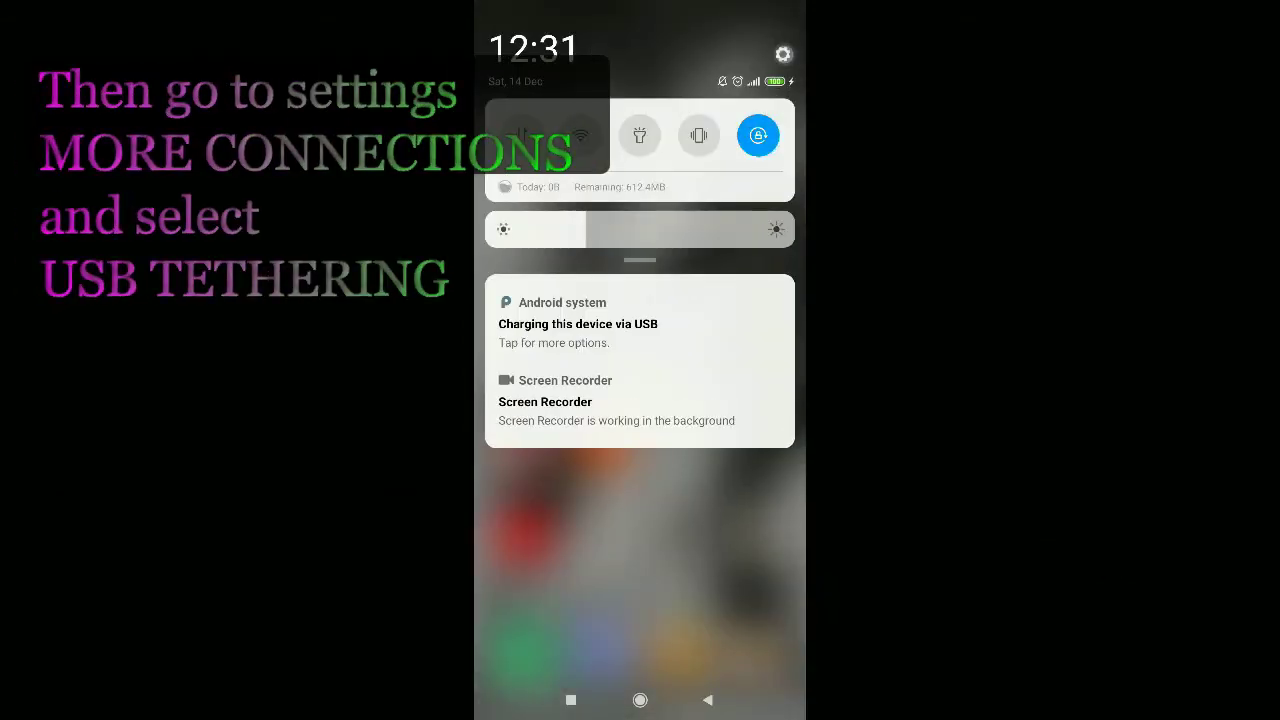
pyautogui.click(783, 54)
pyautogui.click(604, 481)
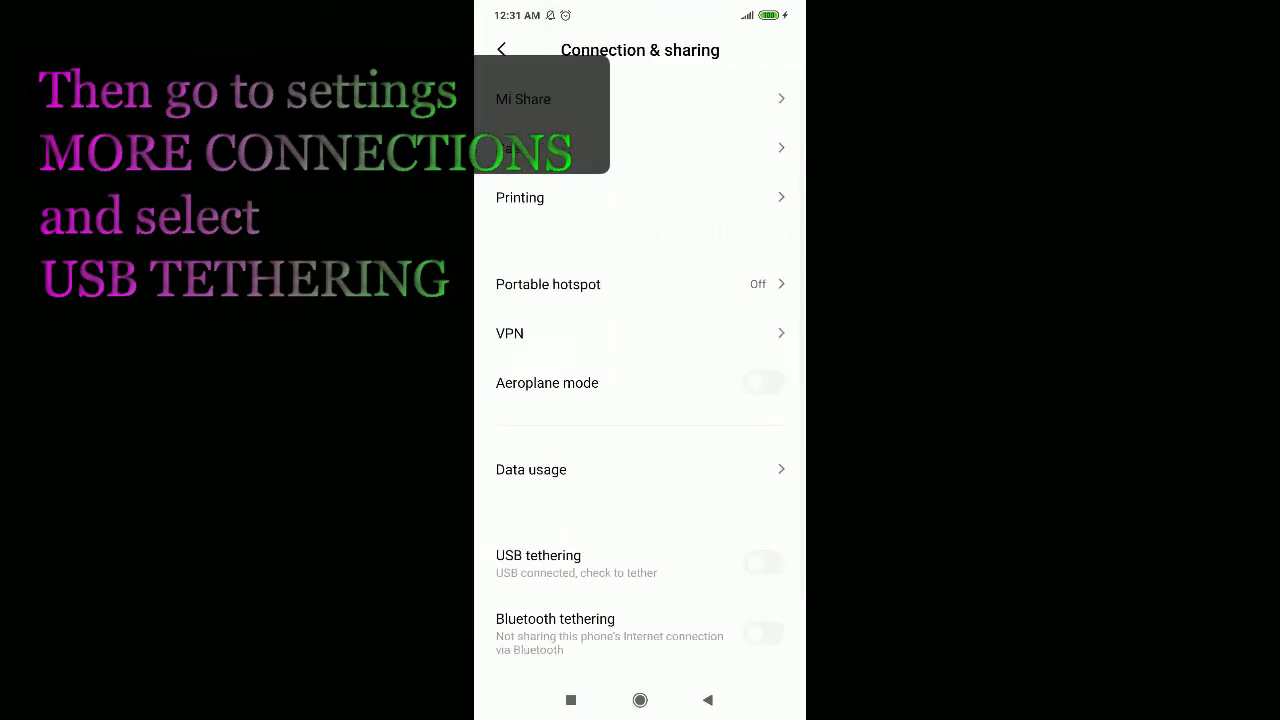
pyautogui.click(763, 563)
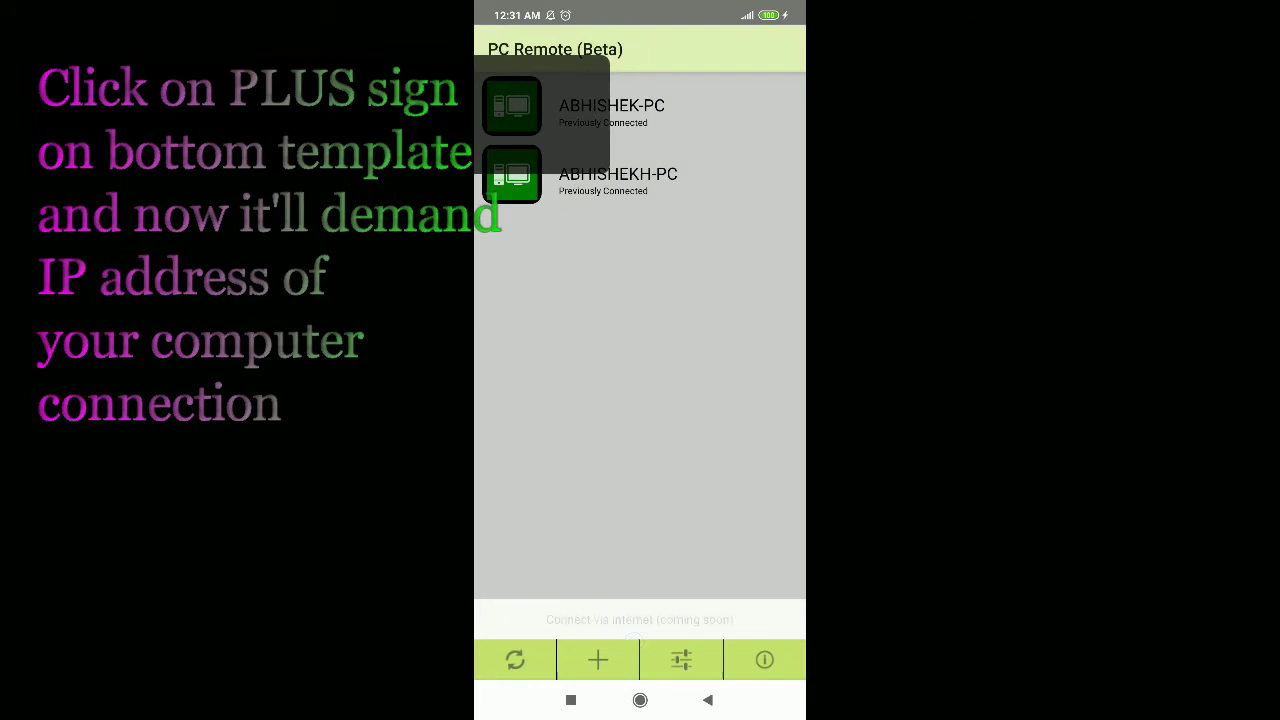
# - Add a computer with IP address 192.168.42.28 in PC Remote and save it to connect
pyautogui.click(599, 660)
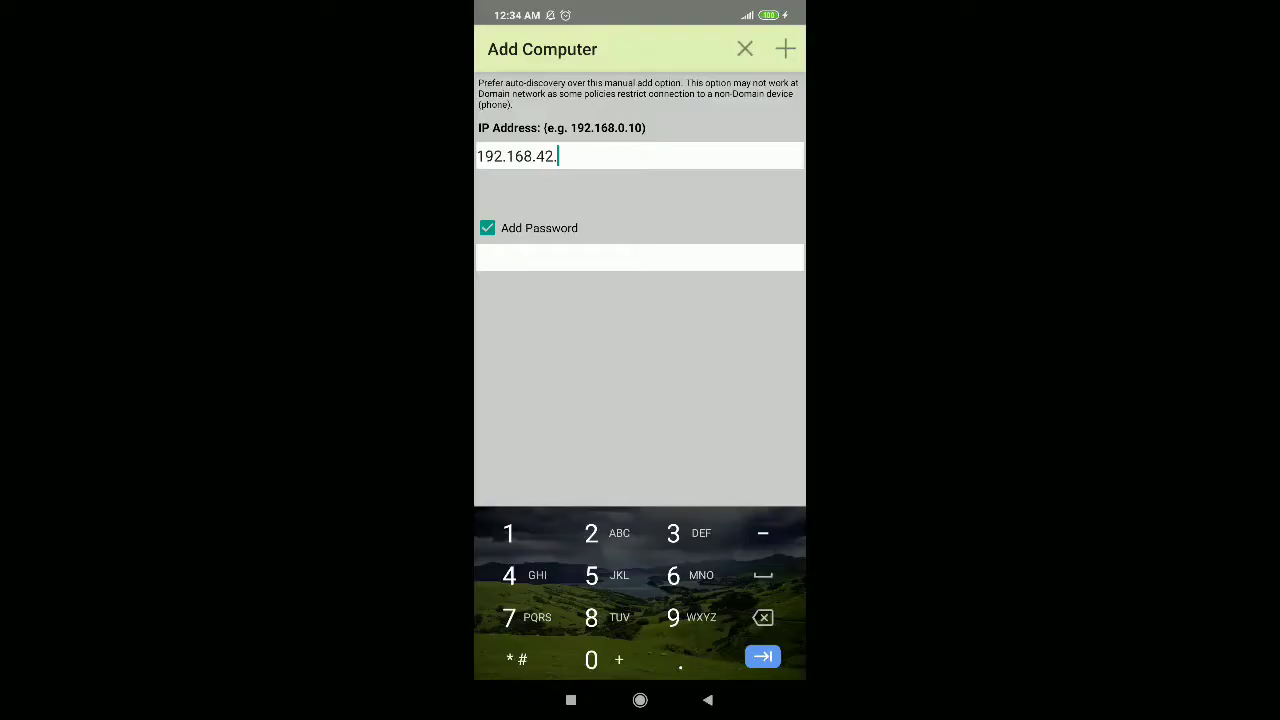
pyautogui.write('28')
pyautogui.press('Tab')
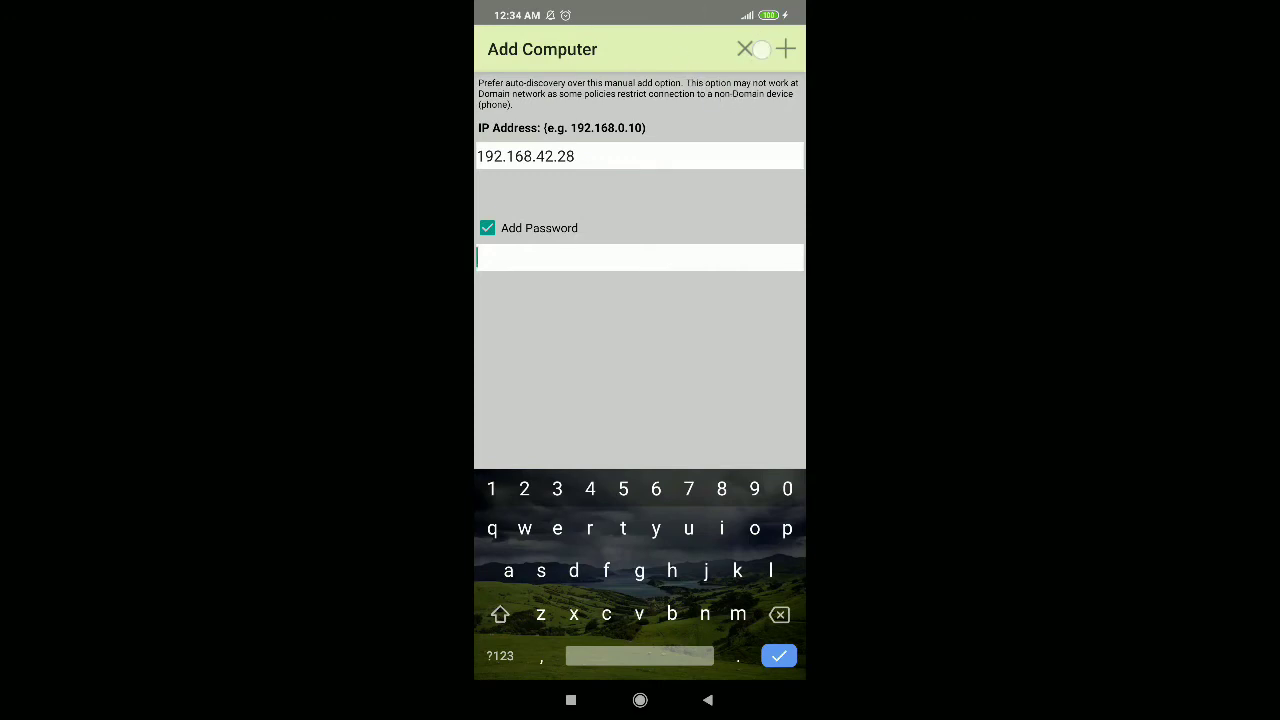
pyautogui.click(785, 49)
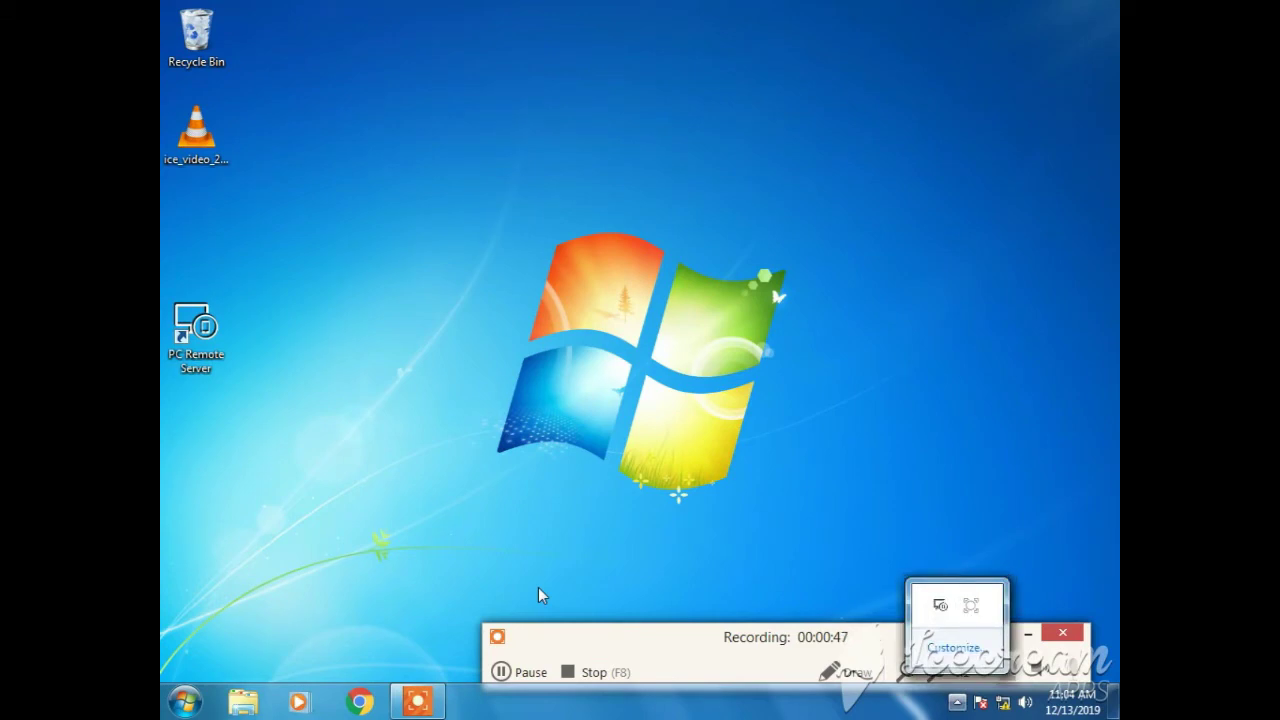
pyautogui.rightClick(941, 608)
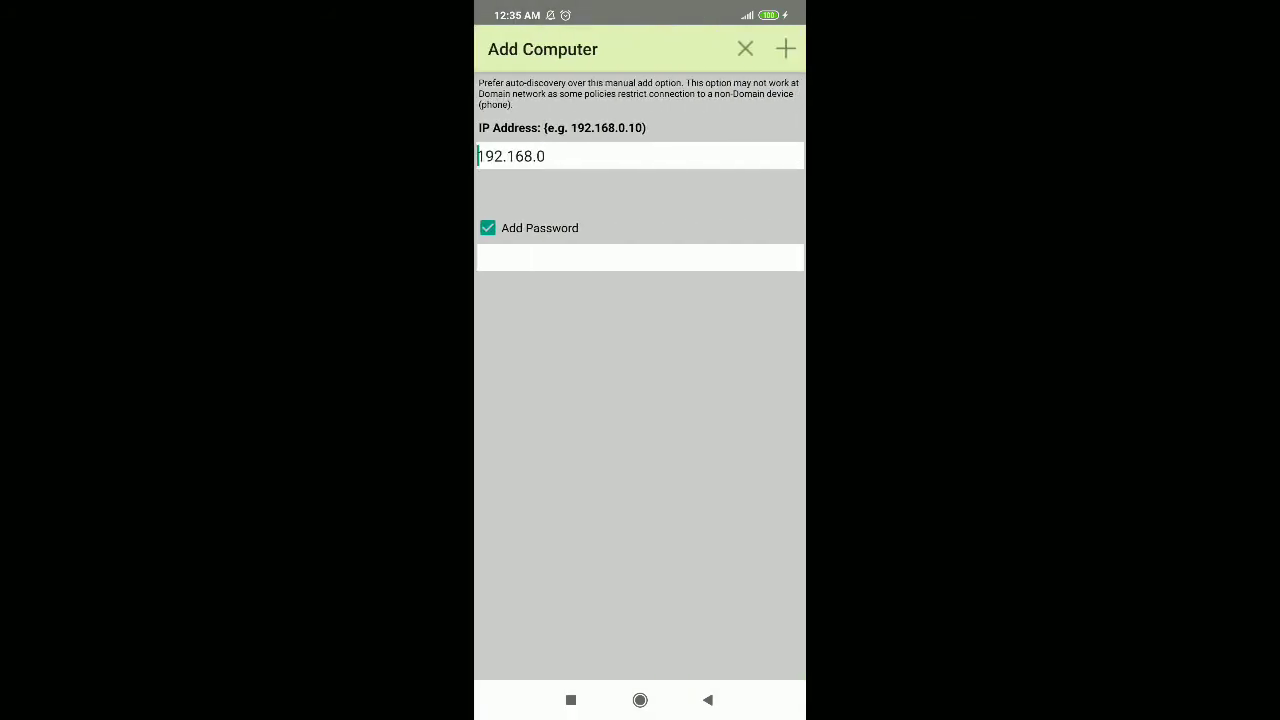
# - Add and connect to the PC at 192.168.42.240, then drag on the Mouse touchpad
pyautogui.click(545, 157)
pyautogui.press('BackSpace')
pyautogui.write('42')
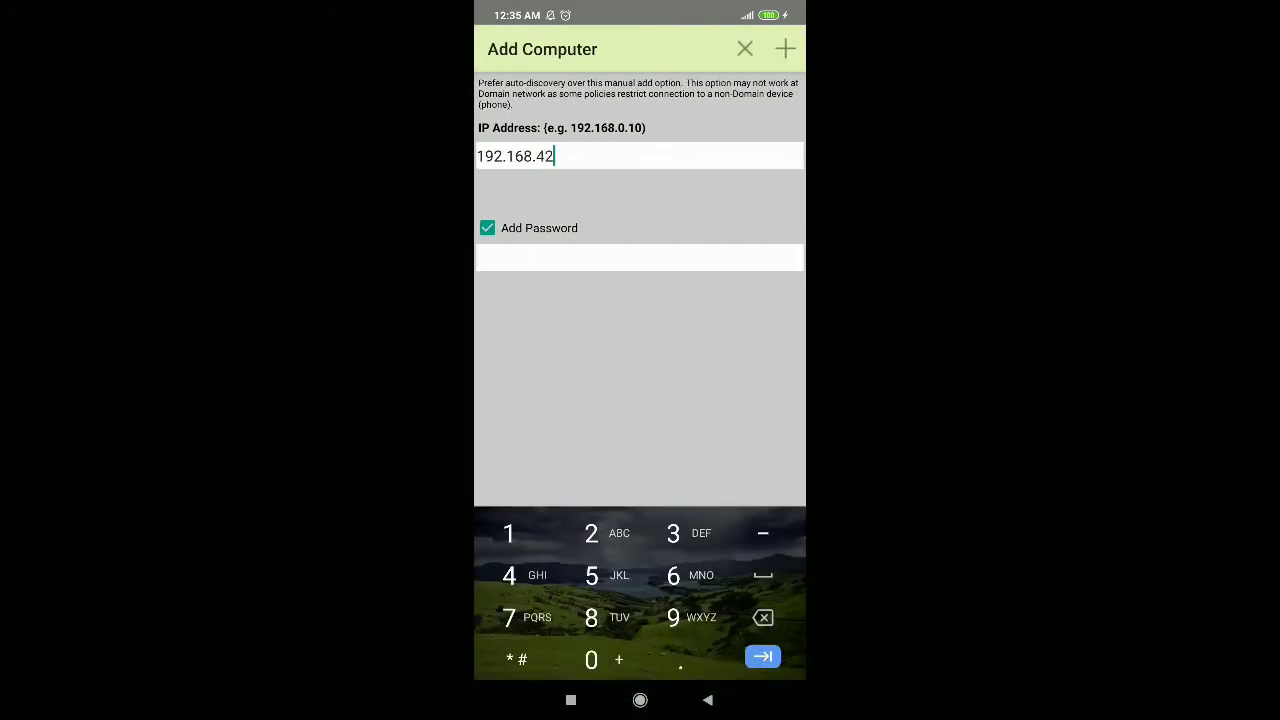
pyautogui.write('.')
pyautogui.write('240')
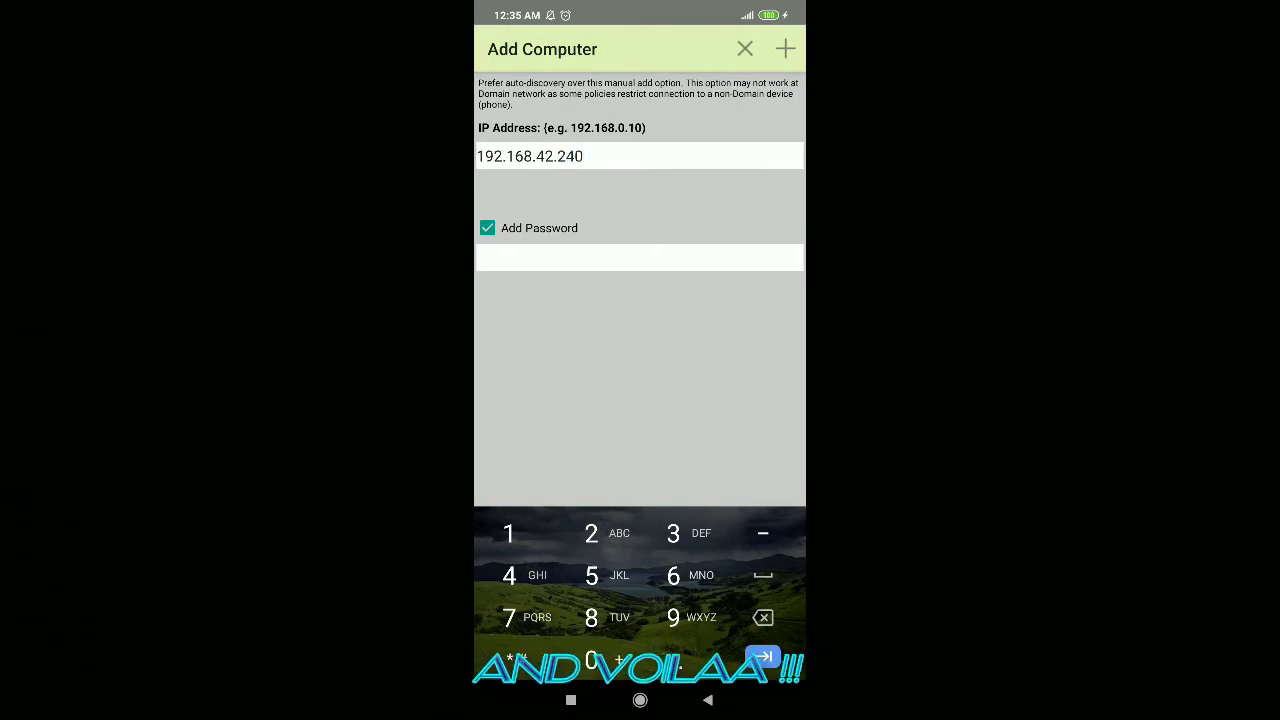
pyautogui.click(785, 49)
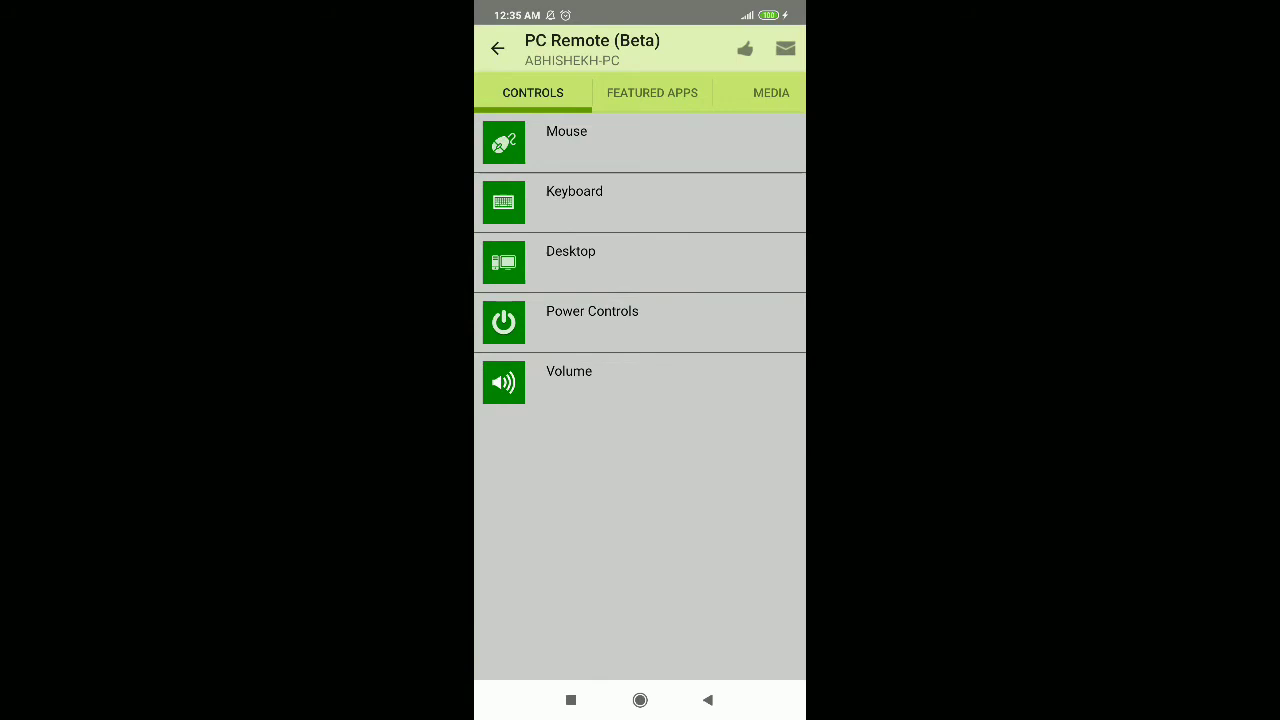
pyautogui.click(640, 142)
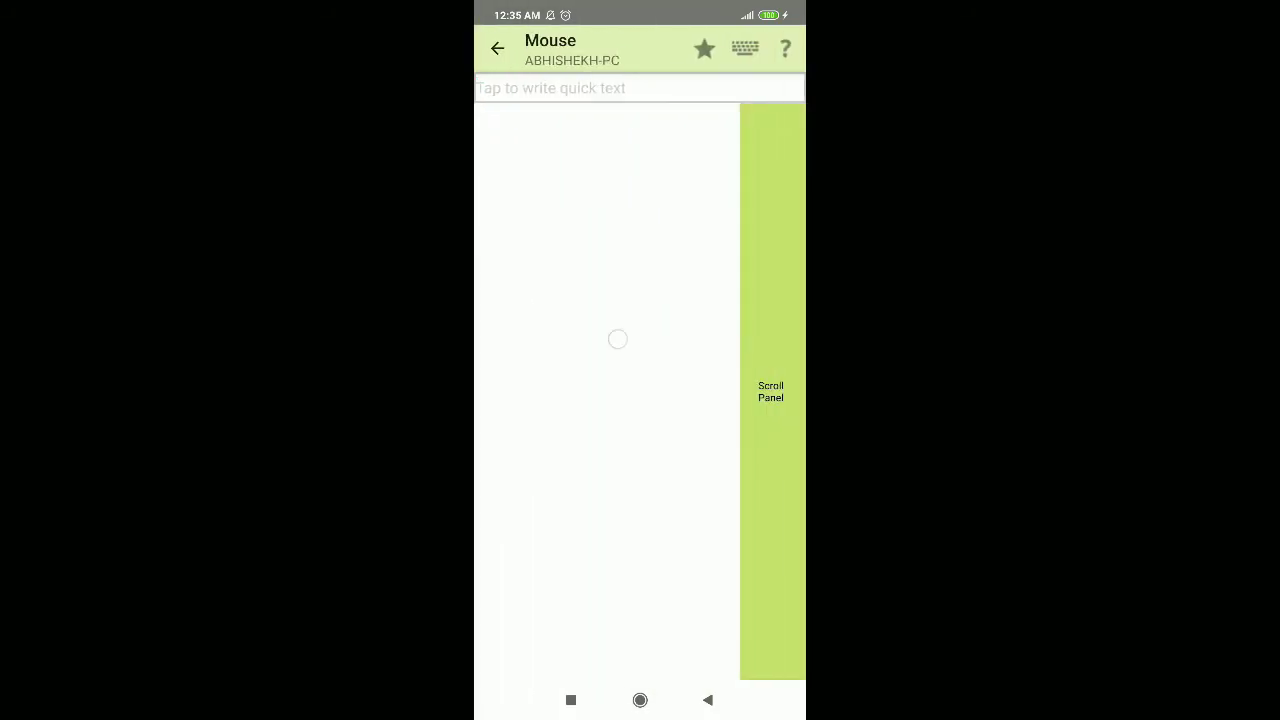
pyautogui.moveTo(617, 339)
pyautogui.mouseDown()
pyautogui.moveTo(617, 277)
pyautogui.moveTo(631, 343)
pyautogui.moveTo(620, 334)
pyautogui.moveTo(573, 367)
pyautogui.mouseUp()
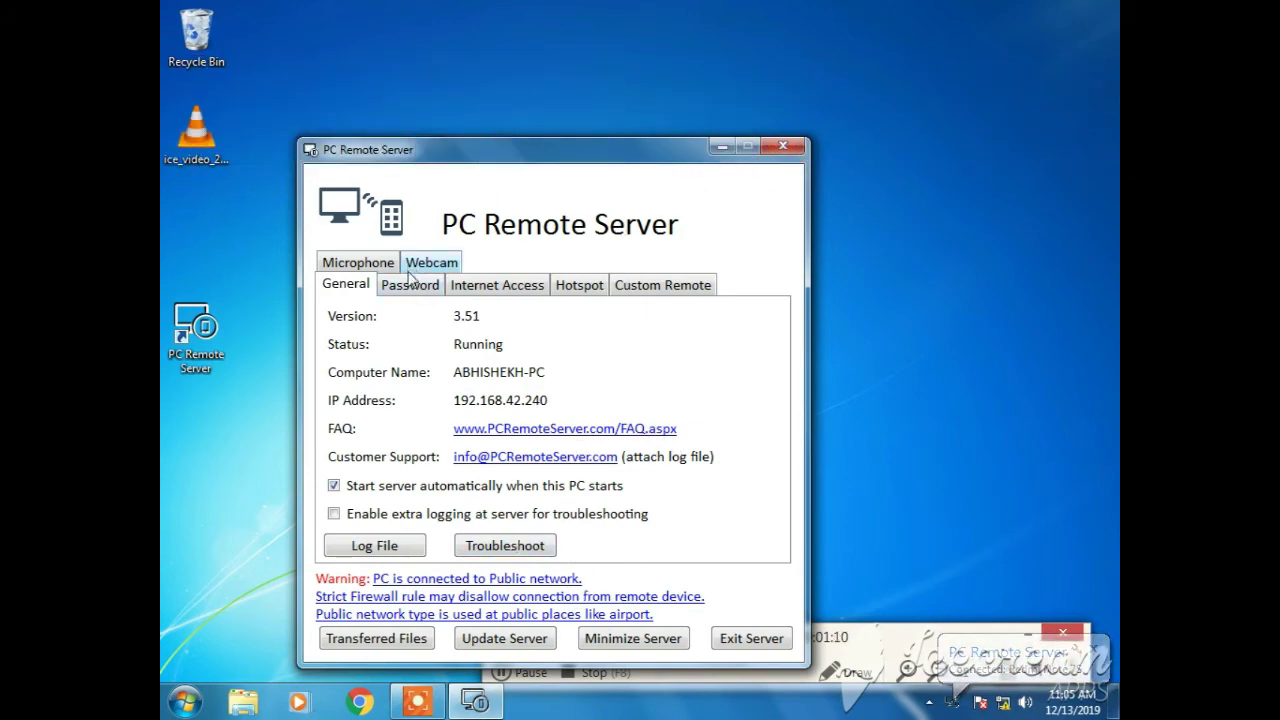
pyautogui.click(410, 287)
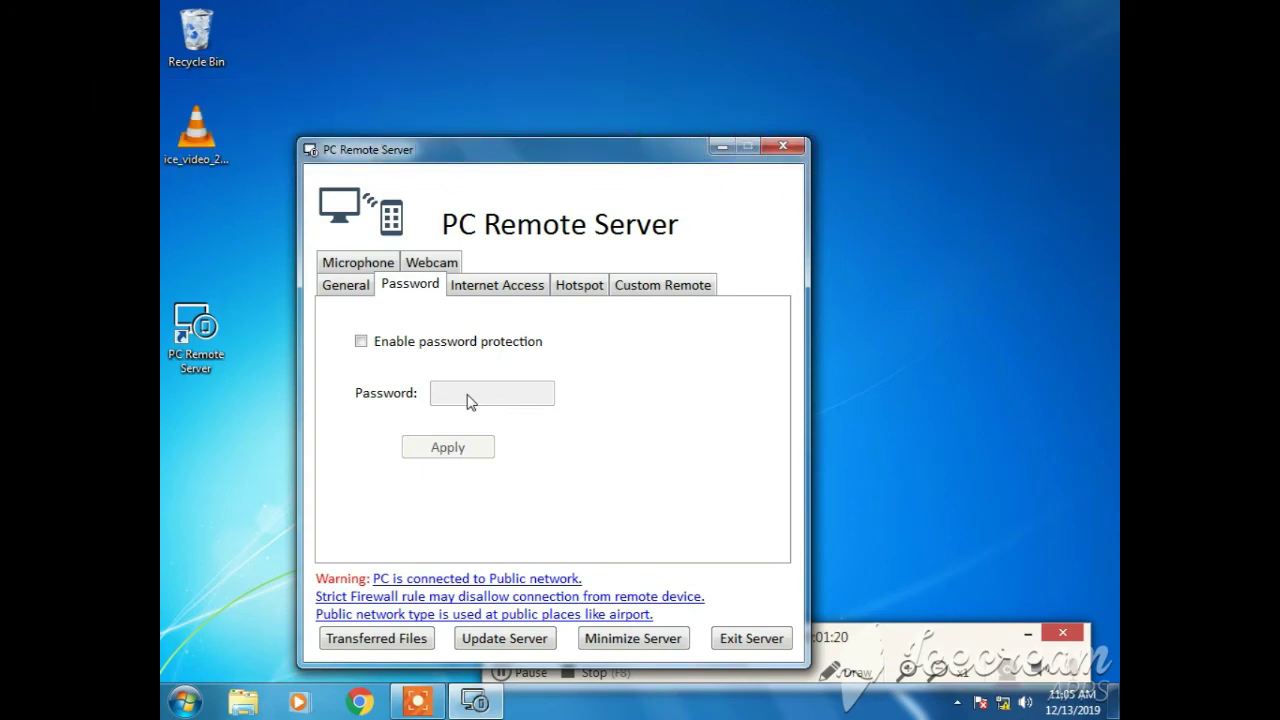
pyautogui.click(357, 295)
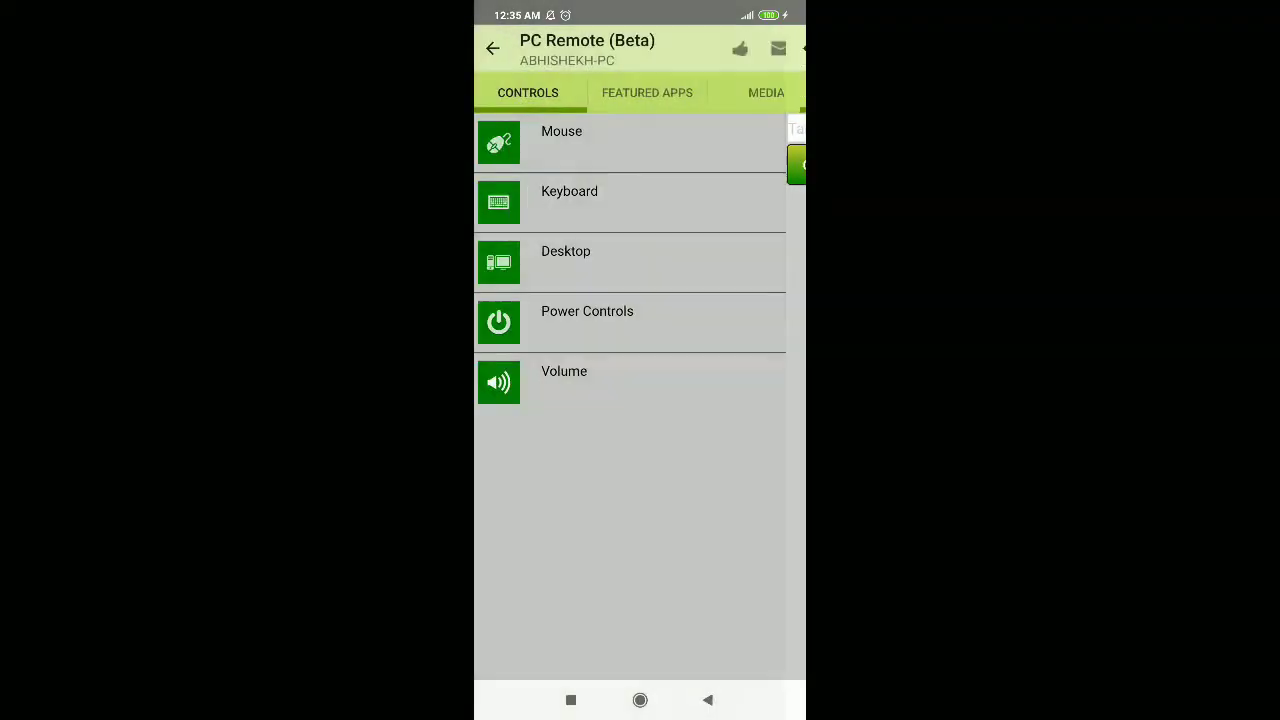
# - Open the live Desktop view and switch the server window to its General tab
pyautogui.click(697, 260)
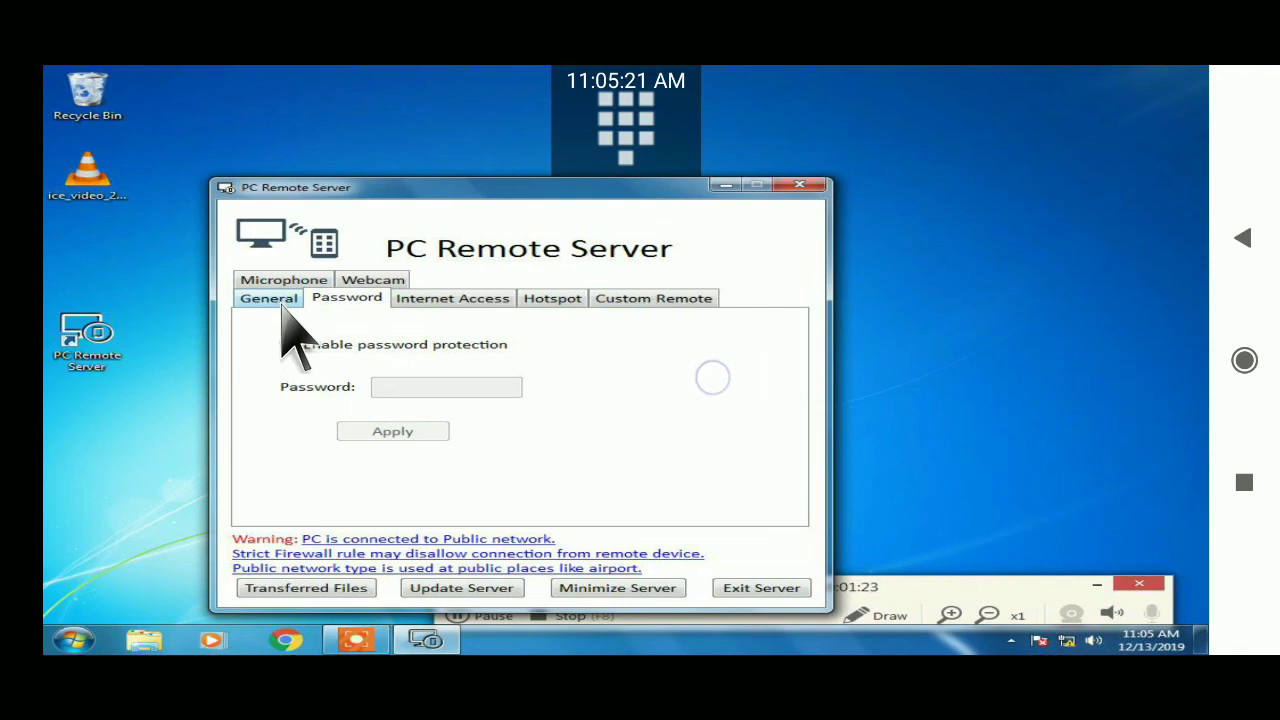
pyautogui.click(282, 306)
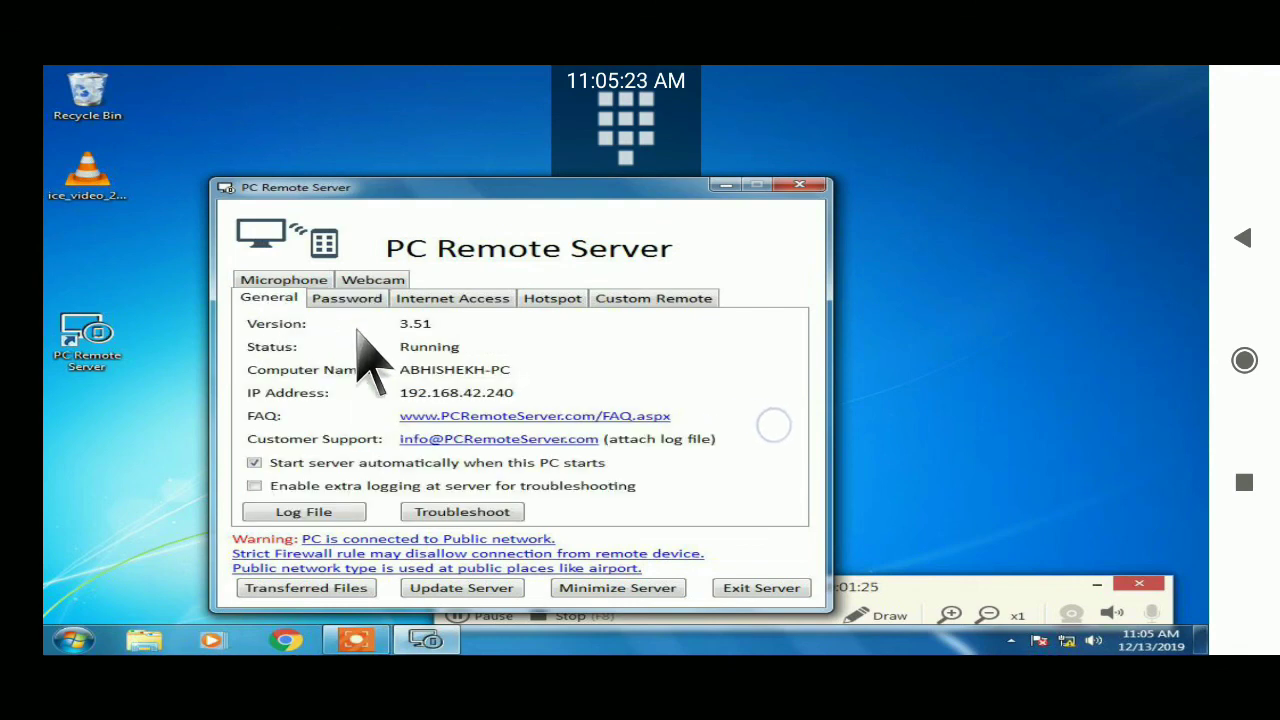